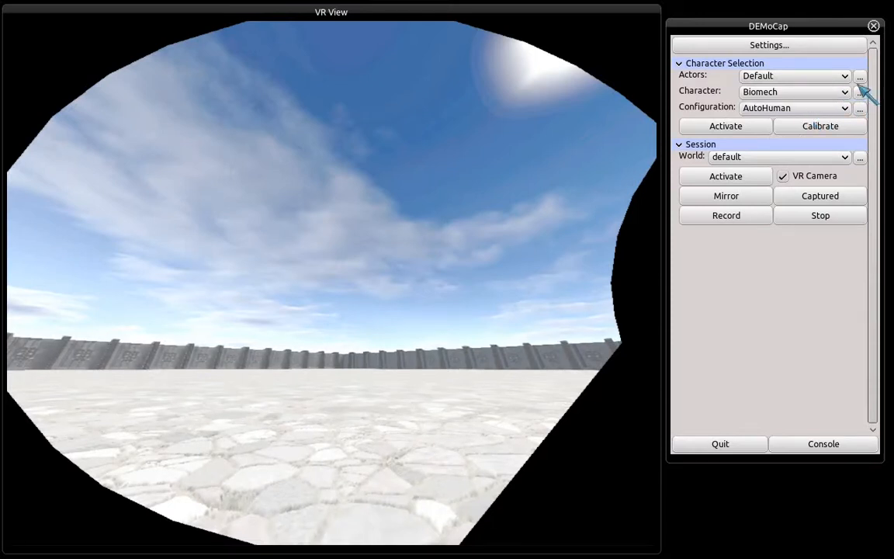
- Add a new character profile named Example
left_click(860, 92)
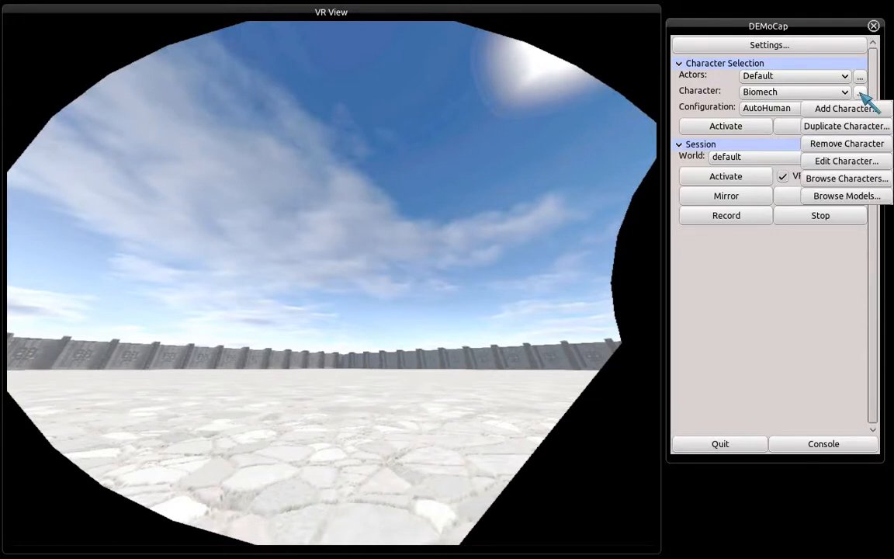
left_click(872, 108)
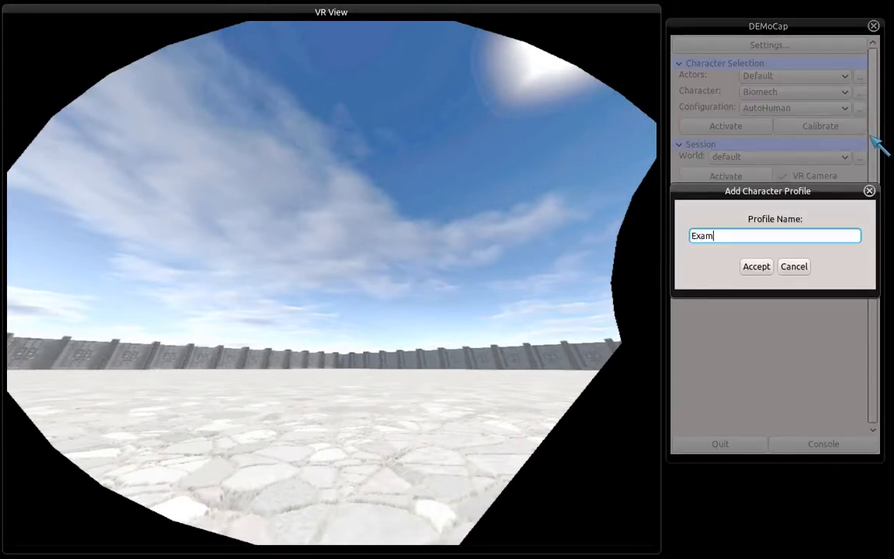
left_click(763, 265)
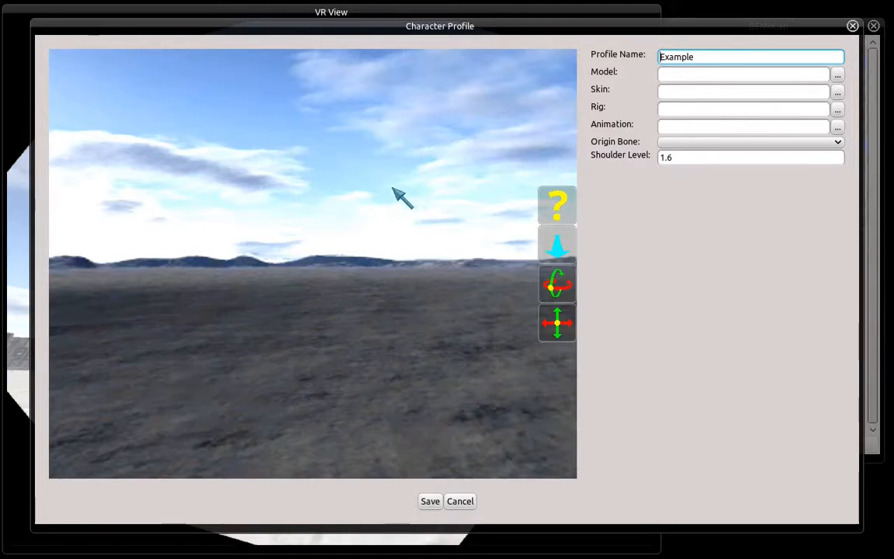
- Assign biomech.demodel as the profile's model and the first skin file from the biomech character folder as its skin
left_click(837, 77)
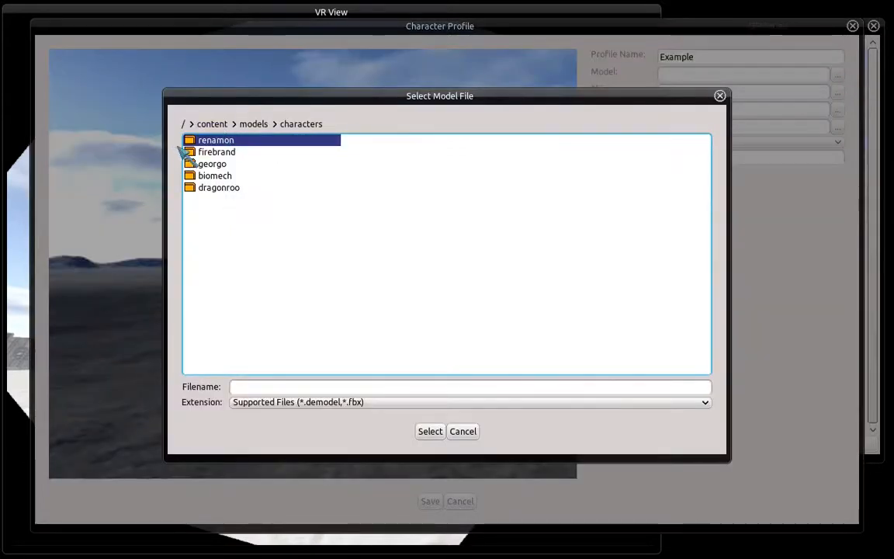
double_click(222, 175)
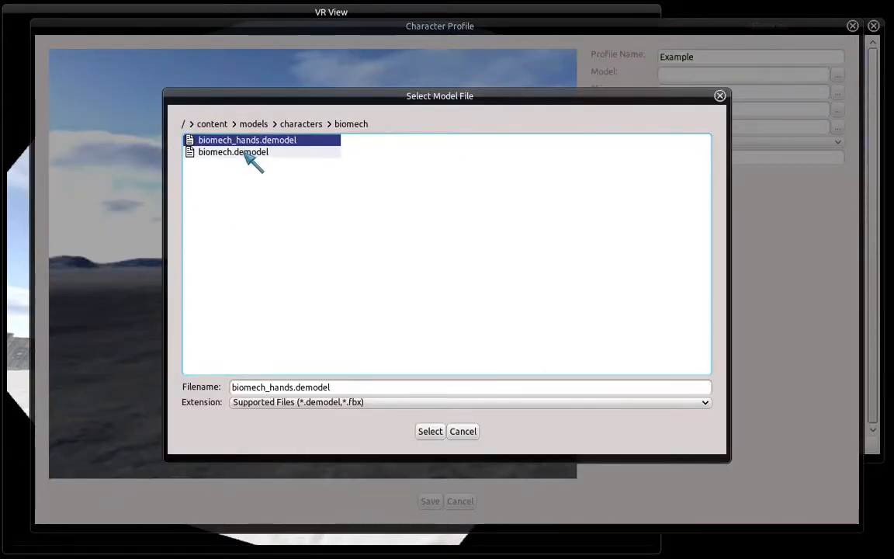
double_click(242, 153)
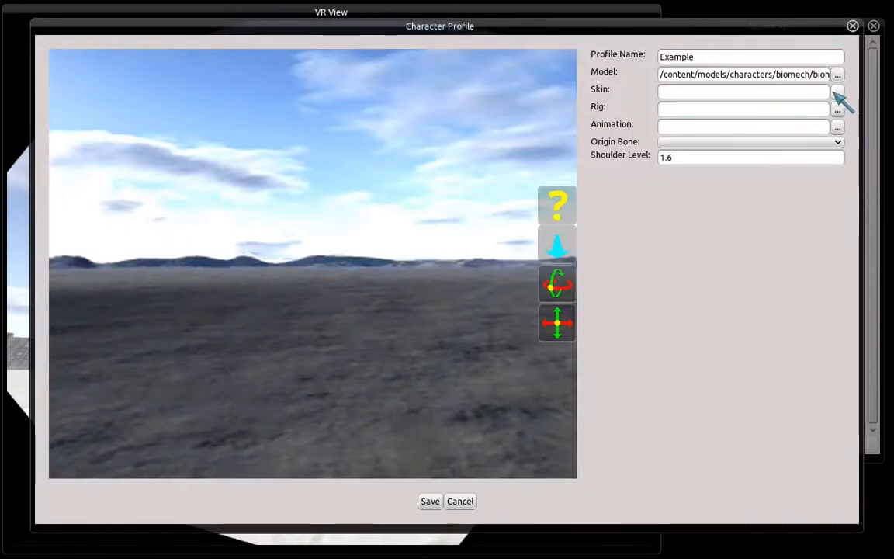
left_click(838, 92)
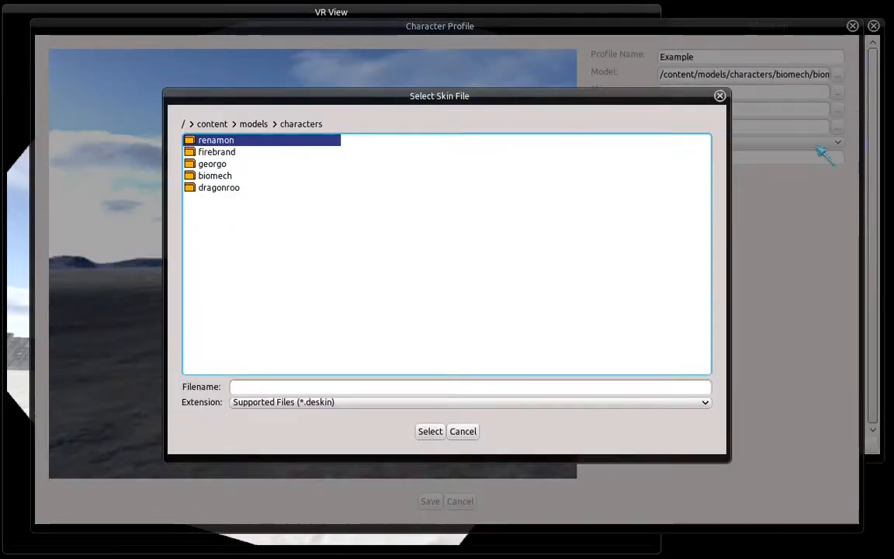
double_click(222, 173)
double_click(227, 142)
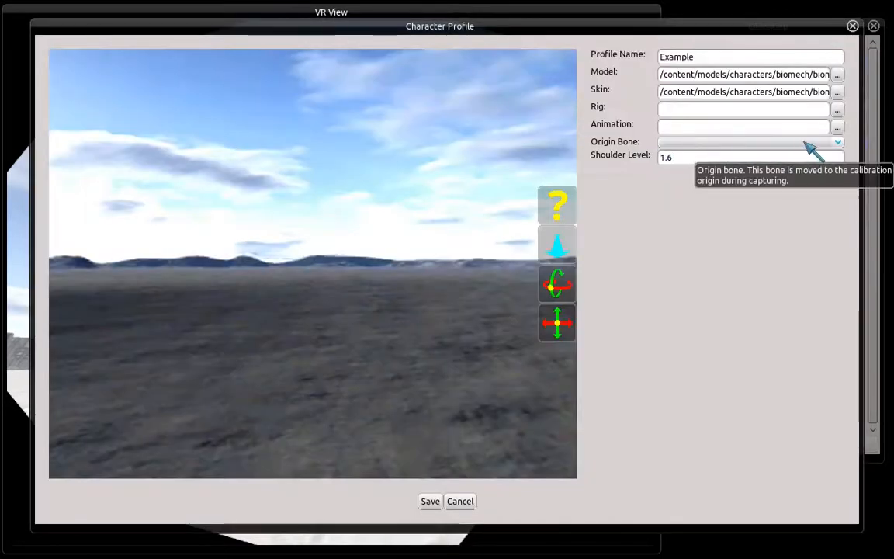
- Assign biomech.derig as the profile's rig and biomech.deanim as its animation from the biomech folder
left_click(837, 110)
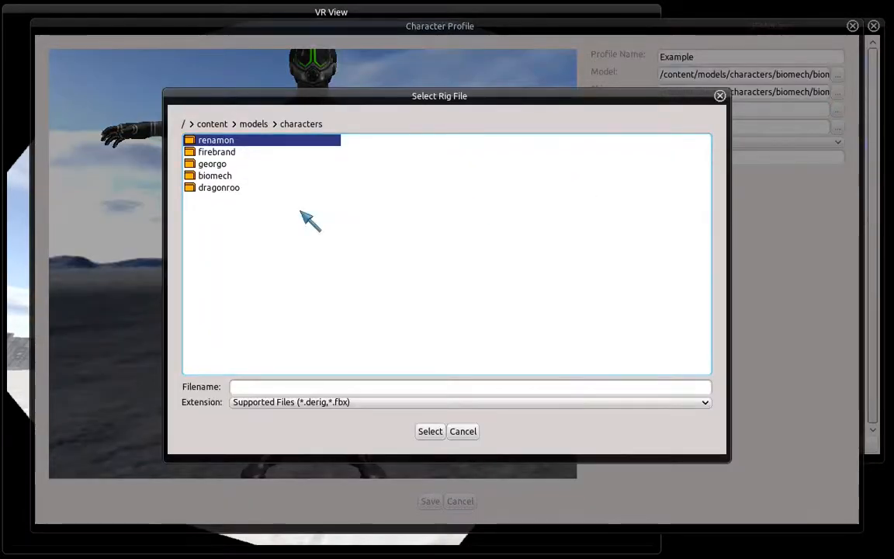
double_click(209, 176)
double_click(233, 151)
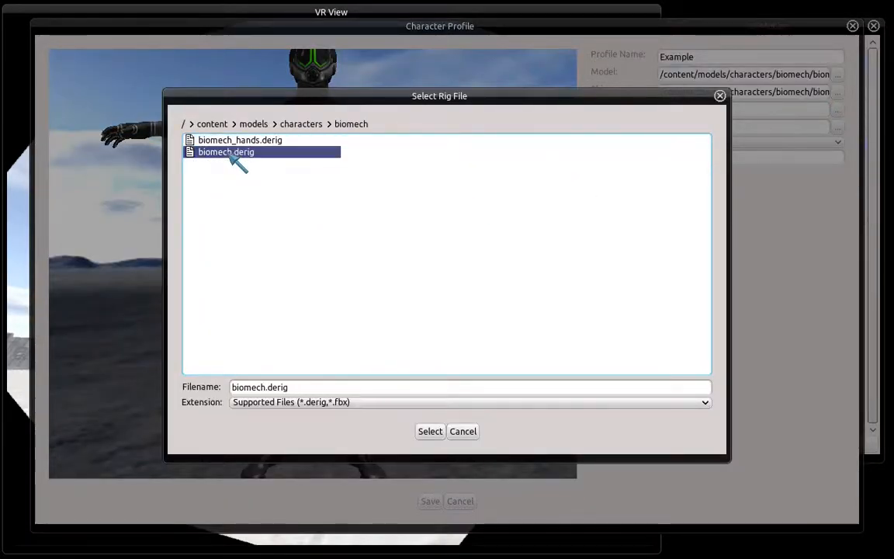
left_click(837, 127)
double_click(218, 175)
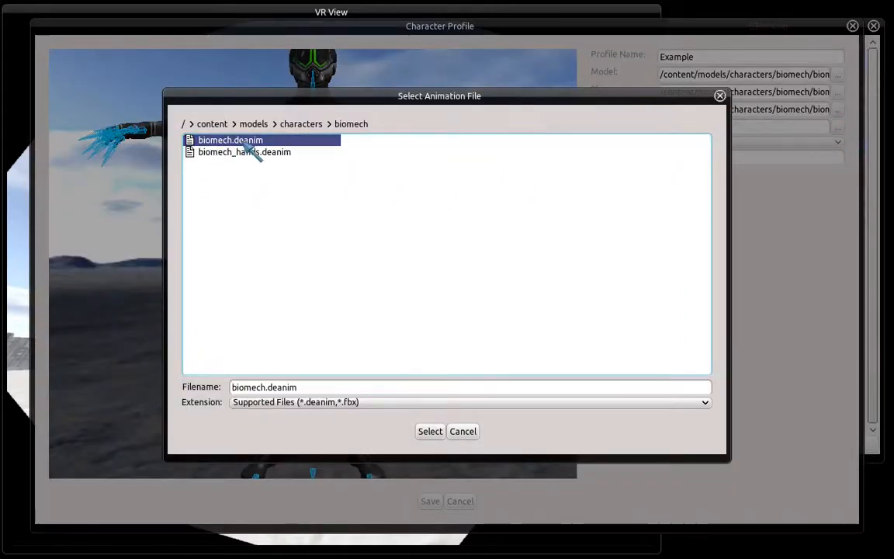
double_click(247, 143)
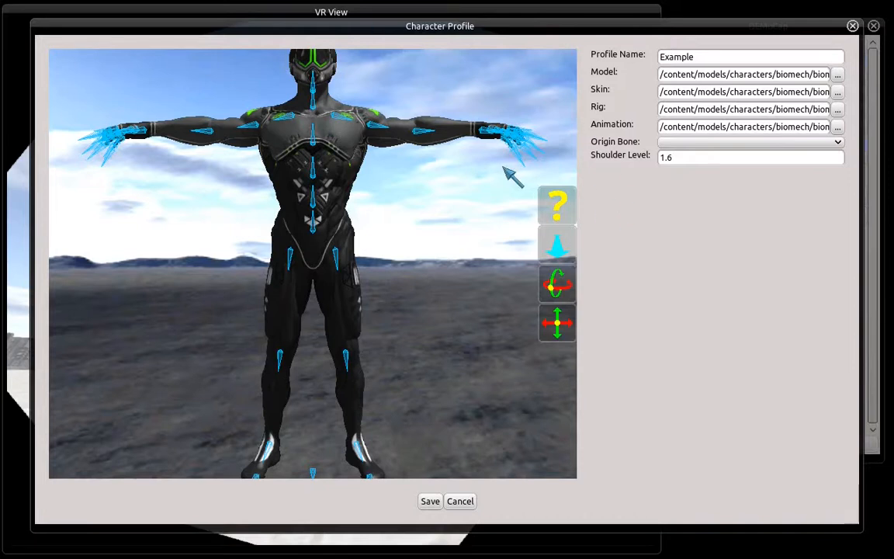
- Read the preview's camera navigation help and inspect the character's bones from several angles, down to the feet
left_click(614, 142)
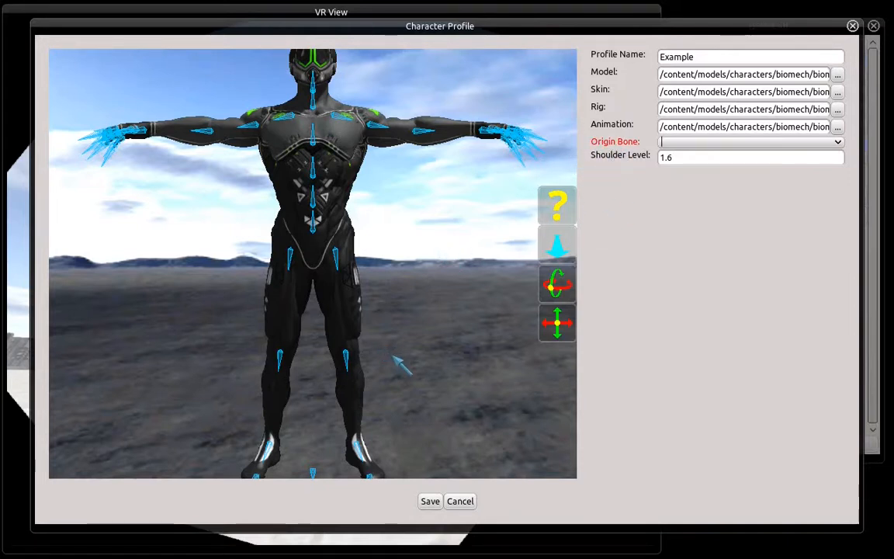
left_click_drag(425, 364, 273, 367)
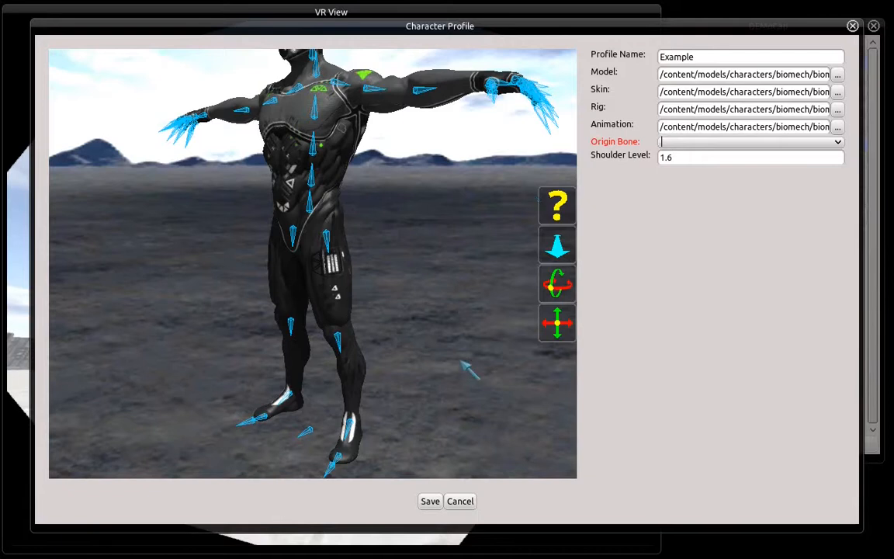
mouse_move(461, 361)
middle_mouse_down()
mouse_move(365, 369)
mouse_move(455, 351)
middle_mouse_up()
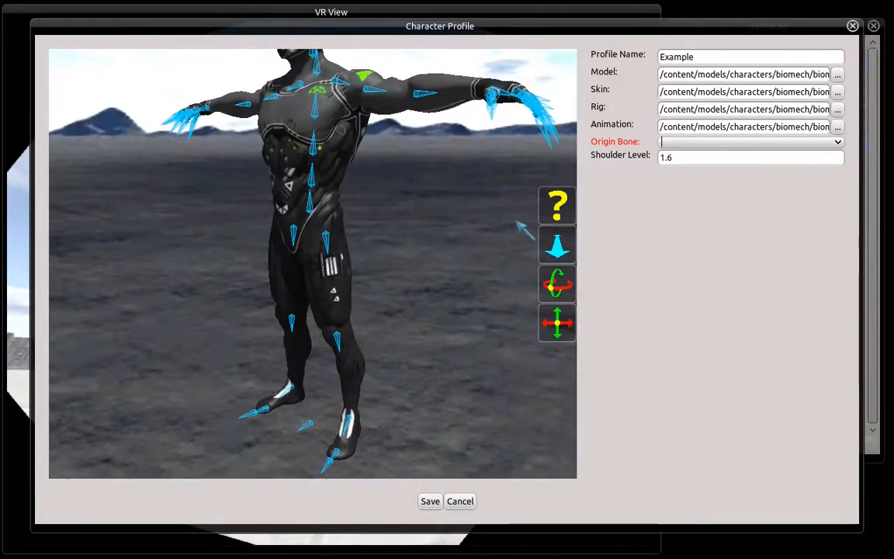
left_click(560, 208)
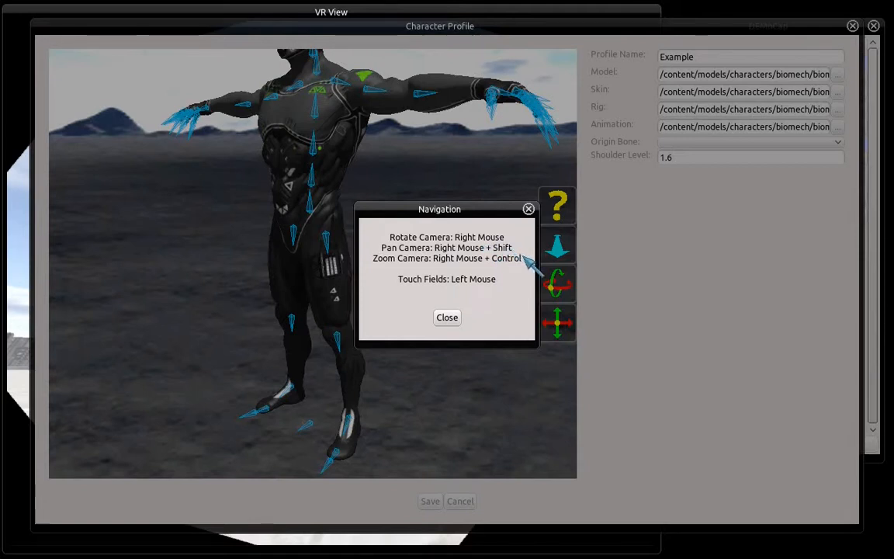
left_click(455, 316)
right_click_drag(308, 255, 355, 272)
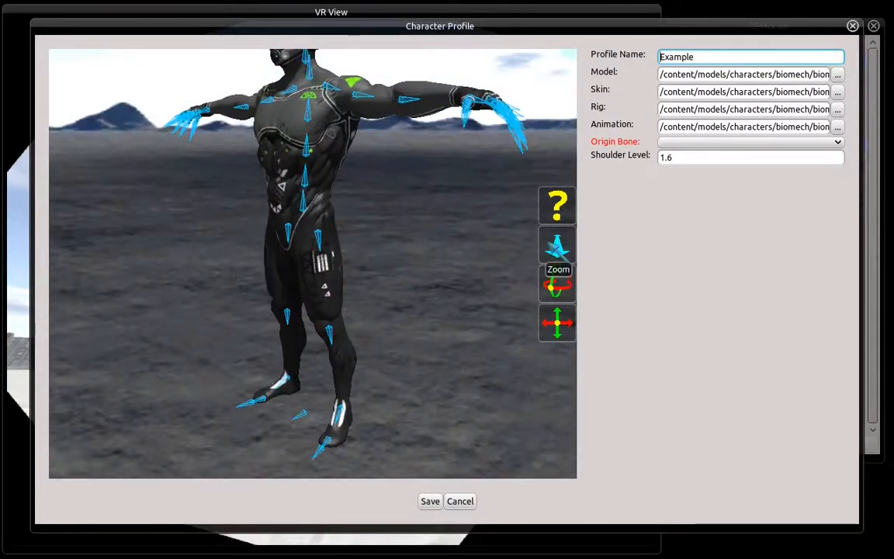
left_click_drag(568, 287, 365, 287)
middle_click_drag(382, 284, 385, 234)
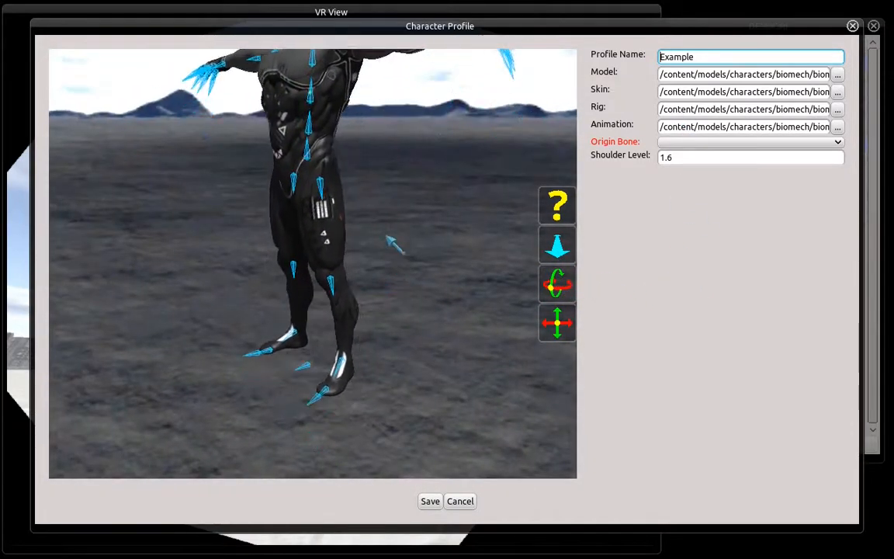
right_click_drag(424, 354, 413, 298)
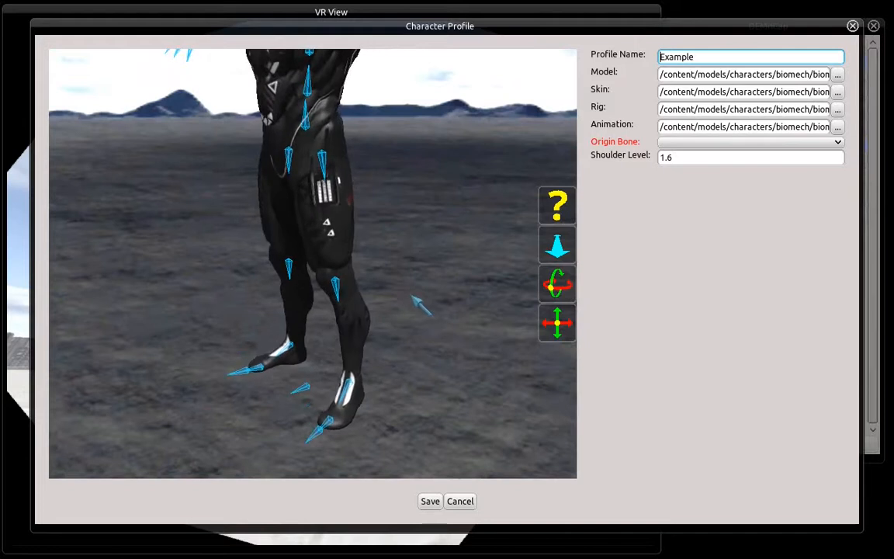
left_click_drag(400, 237, 433, 190)
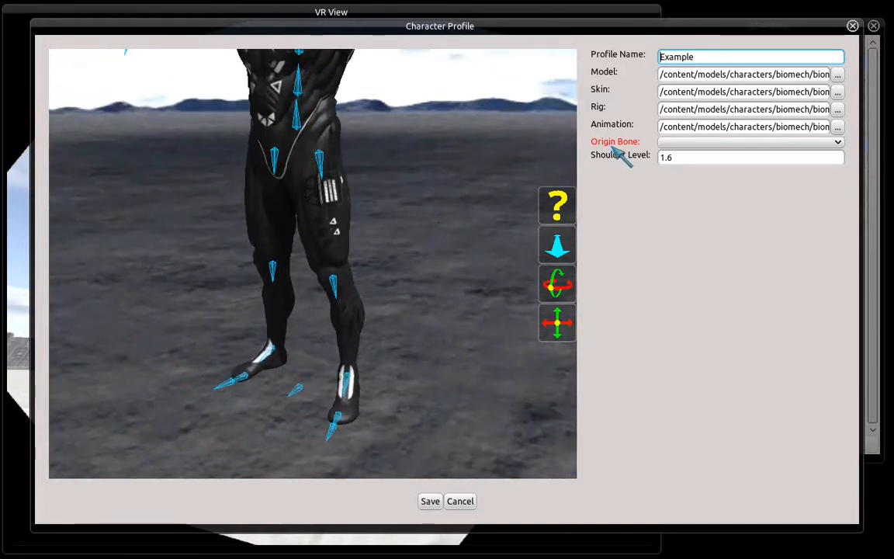
- Set the profile's origin bone to origin by picking the bone on the ground between the character's feet
key("Tab")
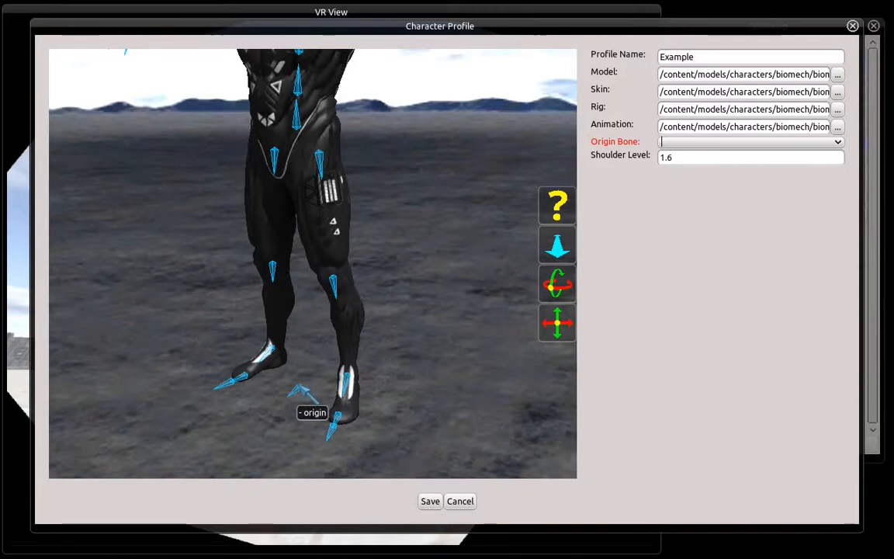
left_click(297, 388)
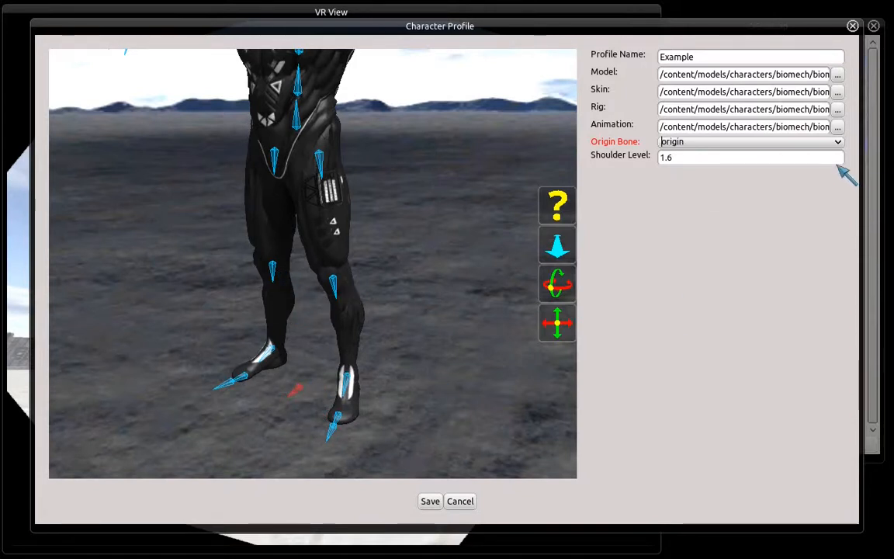
left_click(838, 142)
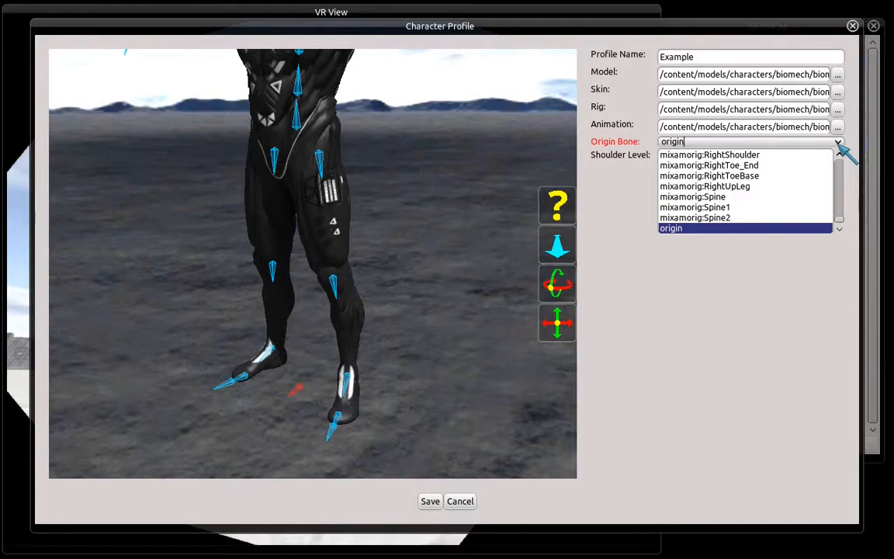
left_click(838, 146)
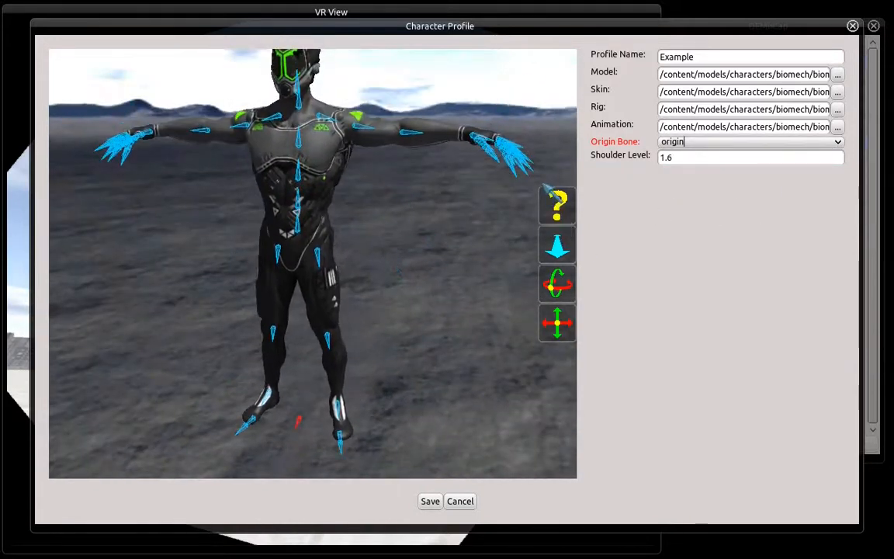
- Lower the shoulder level to 1.52252 at the character's shoulders in the preview and save the character profile
left_click(641, 157)
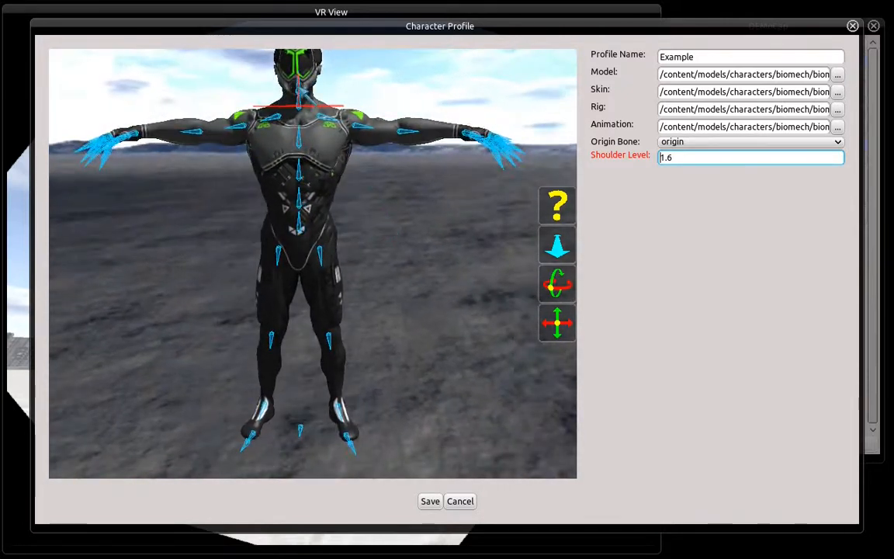
left_click_drag(299, 86, 312, 106)
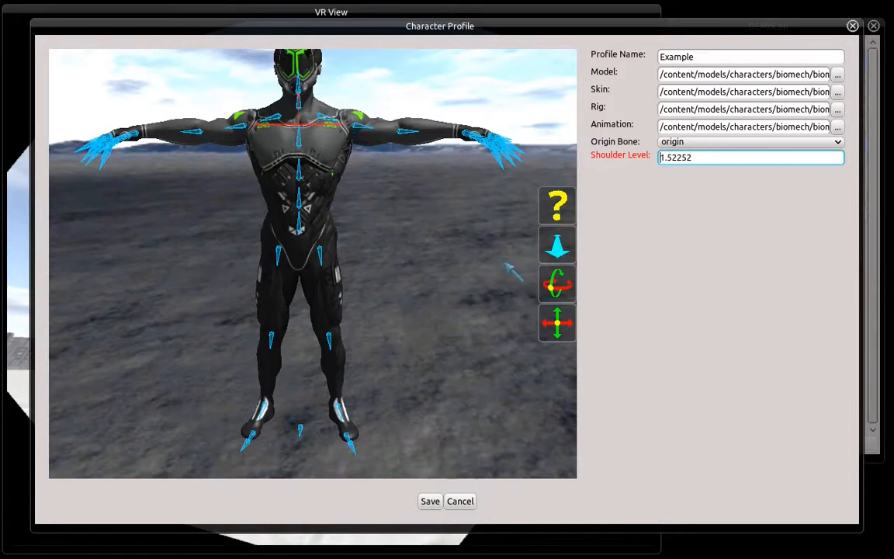
left_click(430, 502)
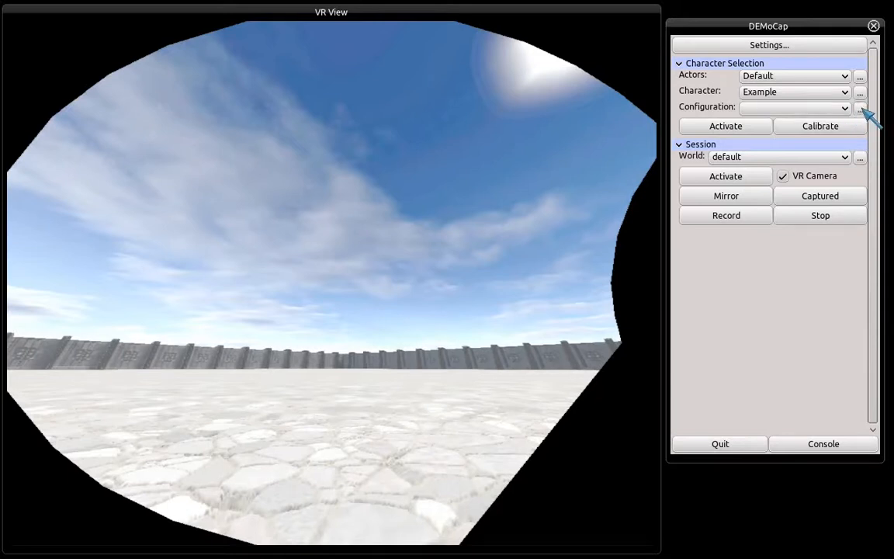
- Add a new character configuration named Default for the Example character
left_click(862, 109)
left_click(852, 124)
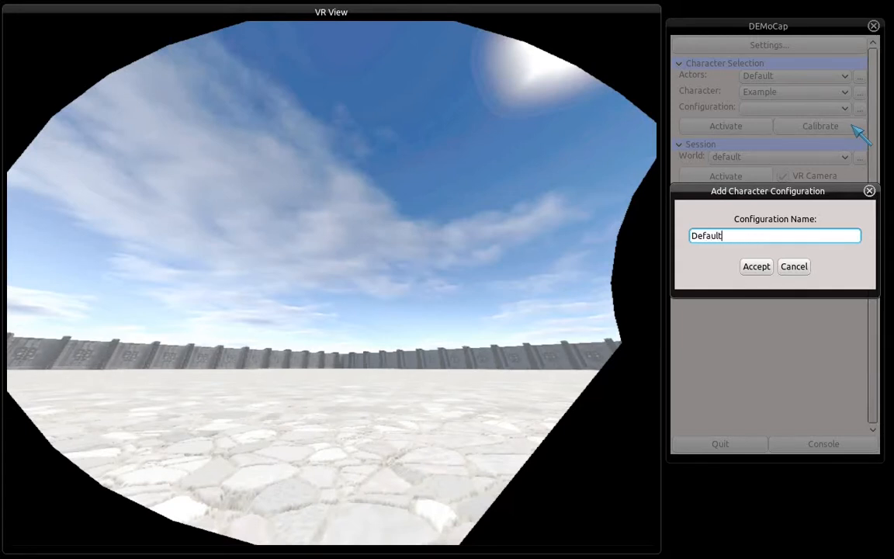
key("Return")
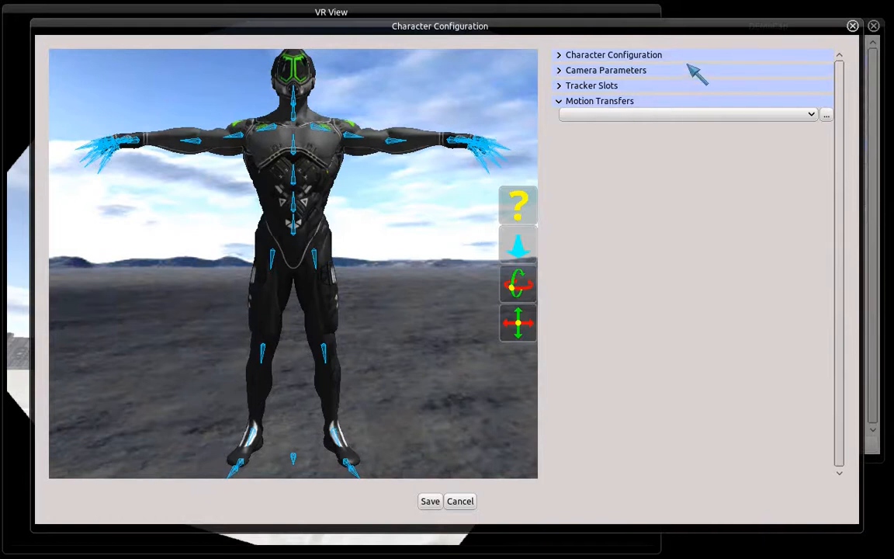
- Set the configuration's calibration move to calibrate, check the pose in the preview, and collapse the Character Configuration section
left_click(655, 55)
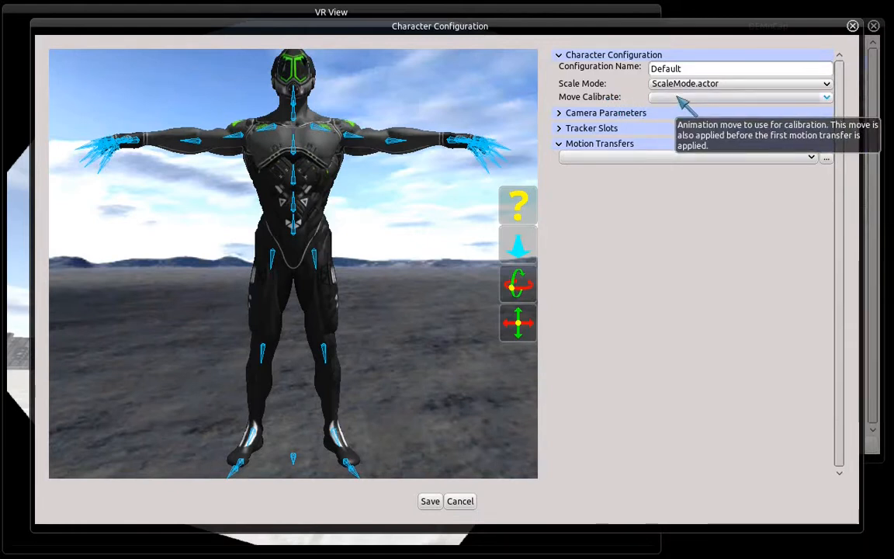
left_click(745, 97)
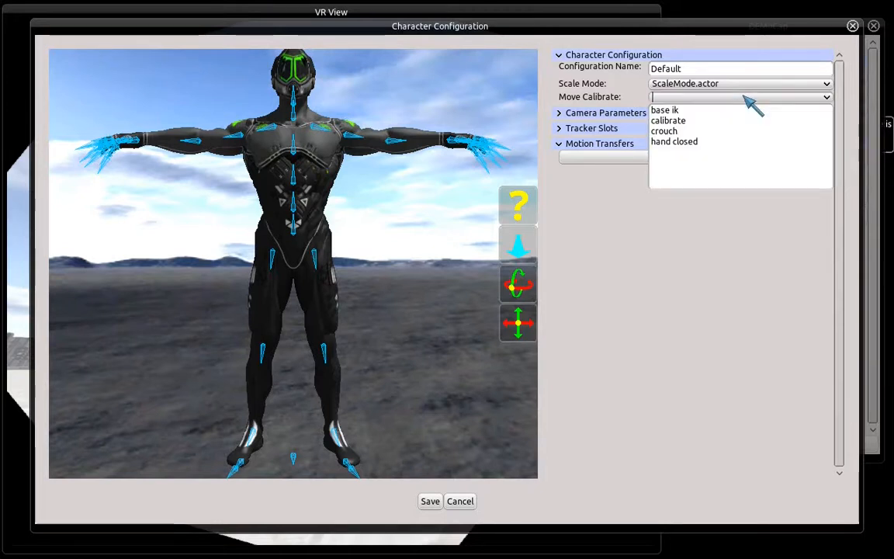
left_click(669, 121)
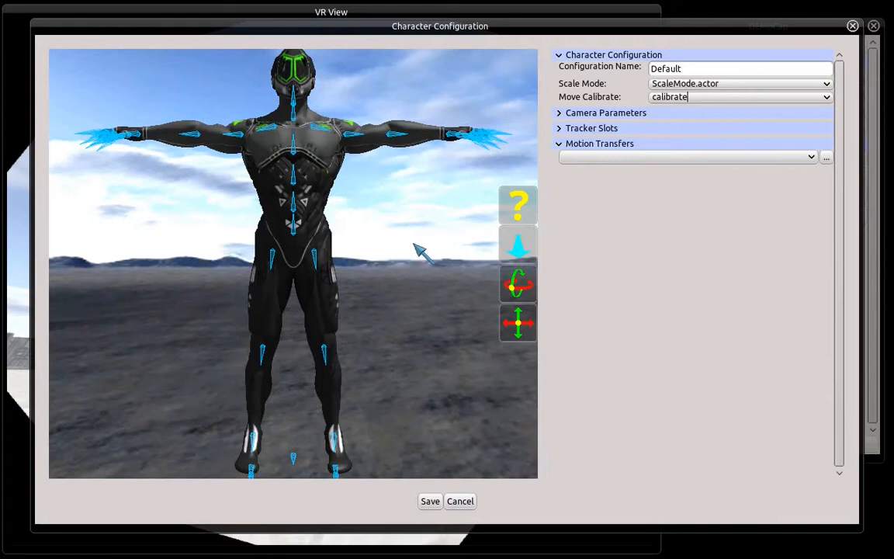
left_click_drag(420, 249, 419, 202)
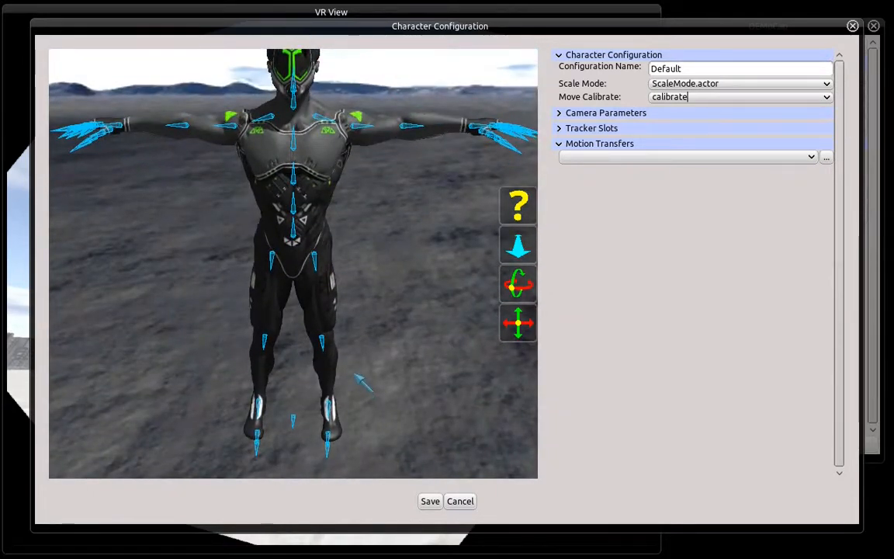
left_click_drag(364, 328, 291, 357)
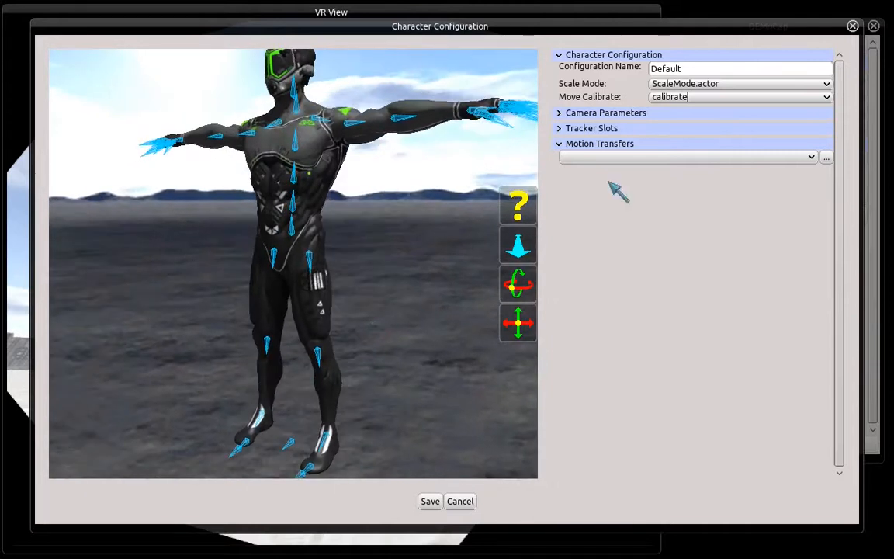
left_click(641, 58)
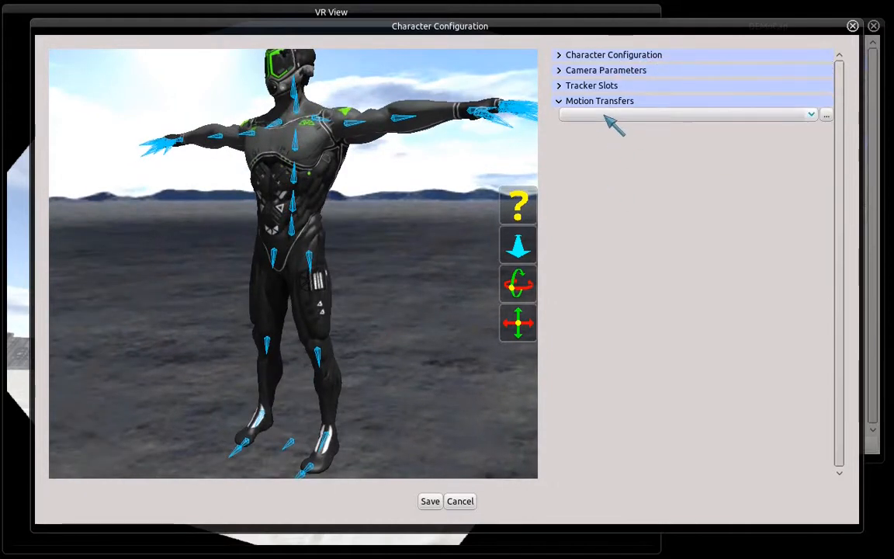
- Set the camera's attachment bone to mixamorig:Head by picking the head bone on the character in the preview
left_click(621, 71)
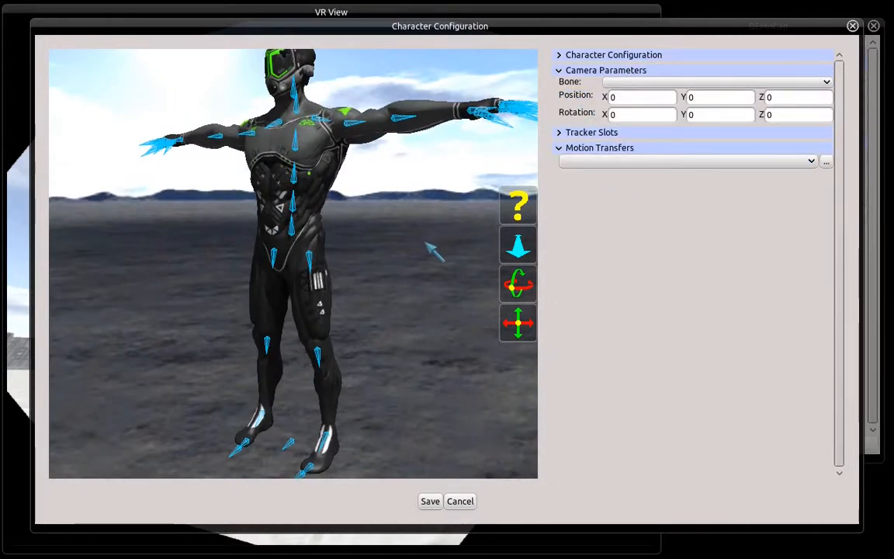
middle_click_drag(425, 243, 410, 278)
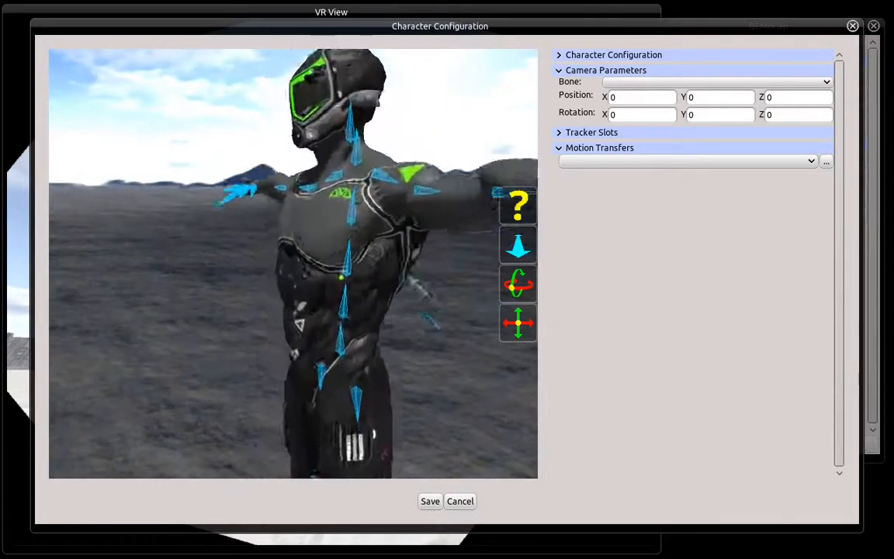
scroll(404, 256, "up", 2)
middle_click_drag(397, 235, 391, 270)
scroll(404, 287, "down", 1)
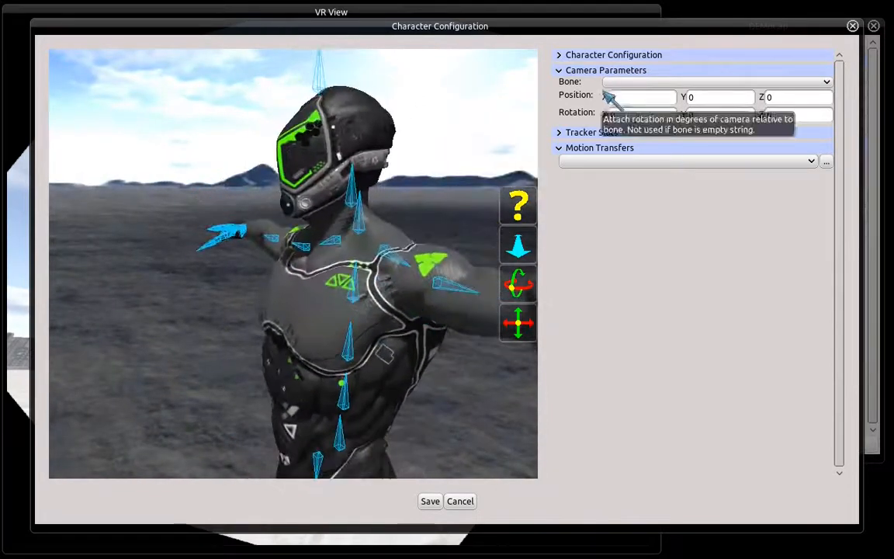
left_click(633, 83)
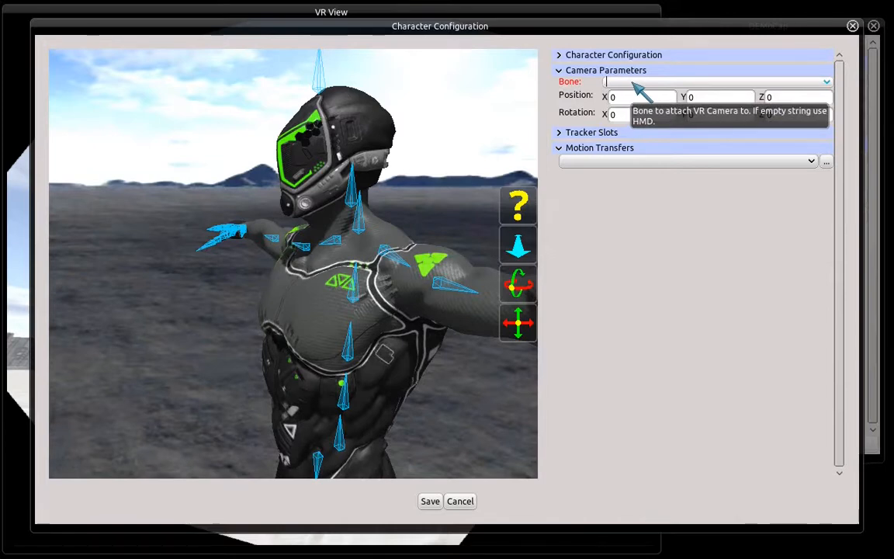
middle_click_drag(380, 247, 337, 129)
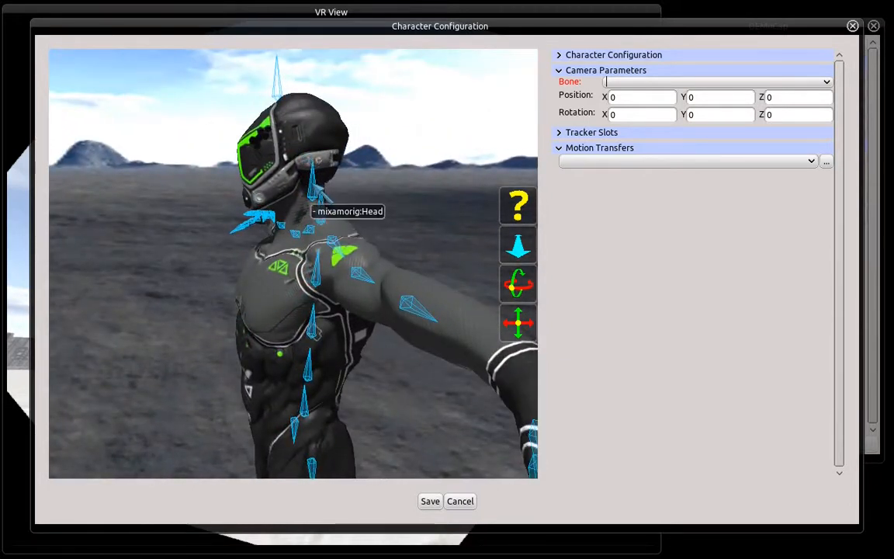
left_click(313, 193)
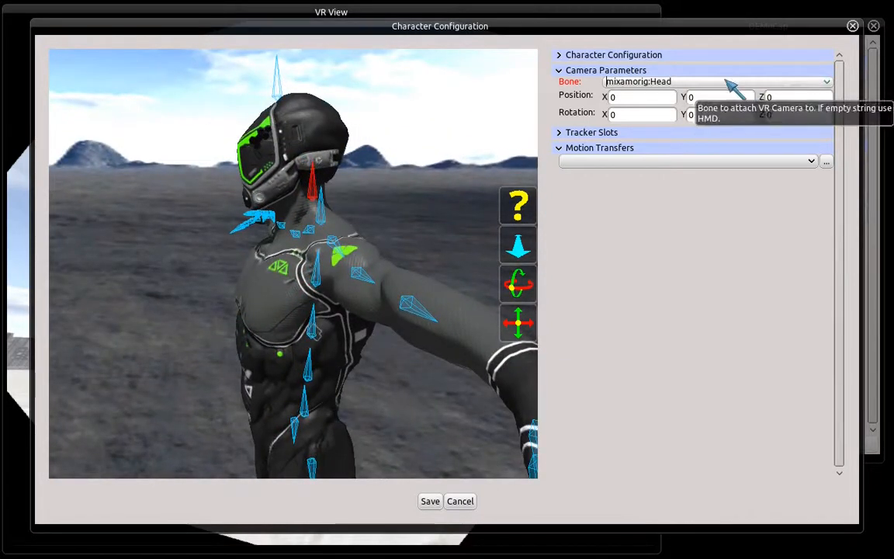
- Move the camera from the head bone to the front of the visor, at about Y 0.157 and Z 0.135
left_click(661, 97)
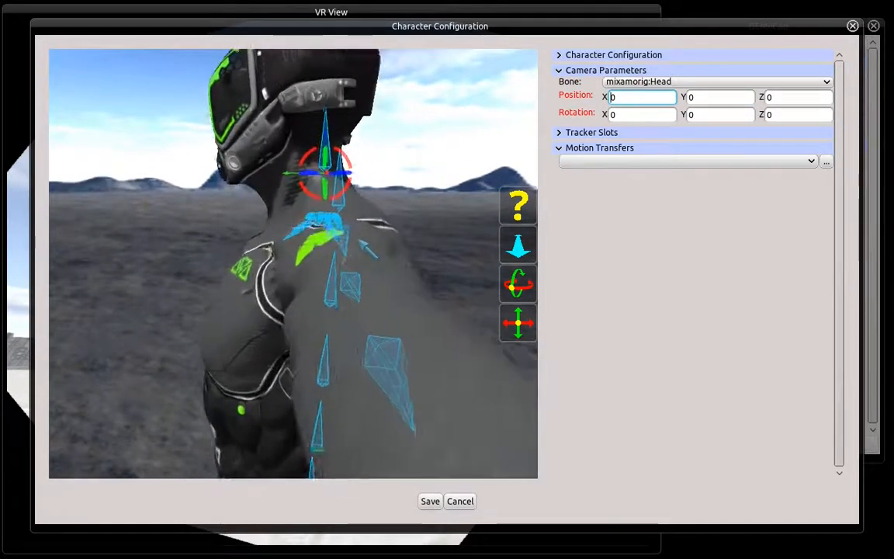
left_click_drag(316, 204, 233, 217)
left_click_drag(274, 166, 303, 77)
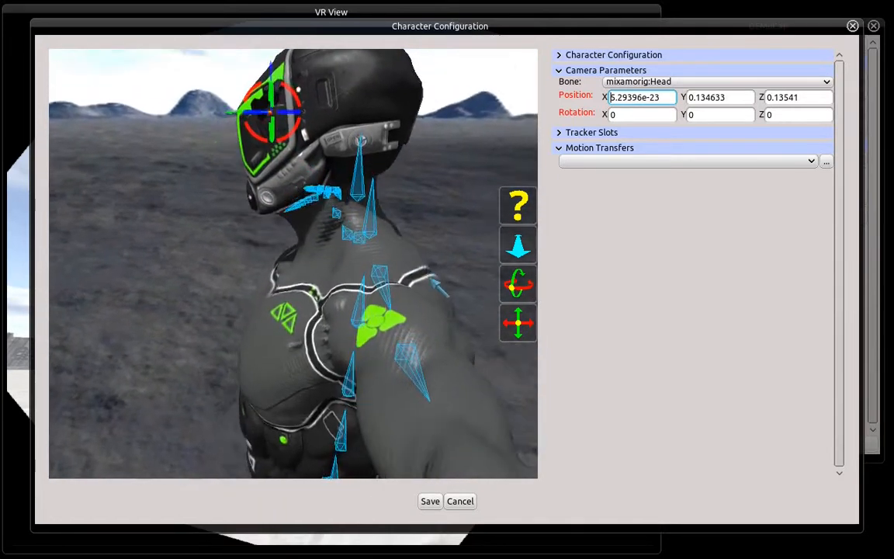
left_click_drag(238, 114, 215, 116)
middle_click_drag(299, 236, 207, 225)
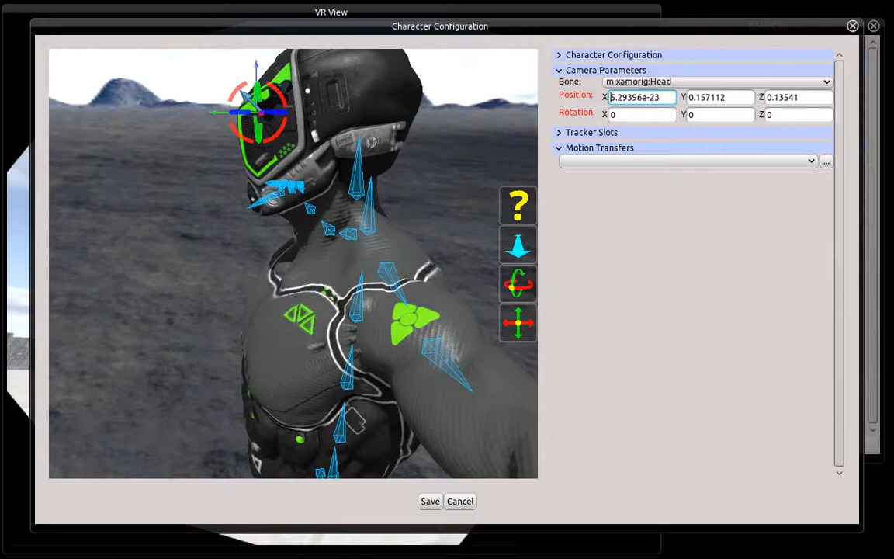
- Rotate the camera by hand to about X 87.47, Y 29.15 and Z 150.88 degrees in the preview
left_click_drag(250, 93, 296, 91)
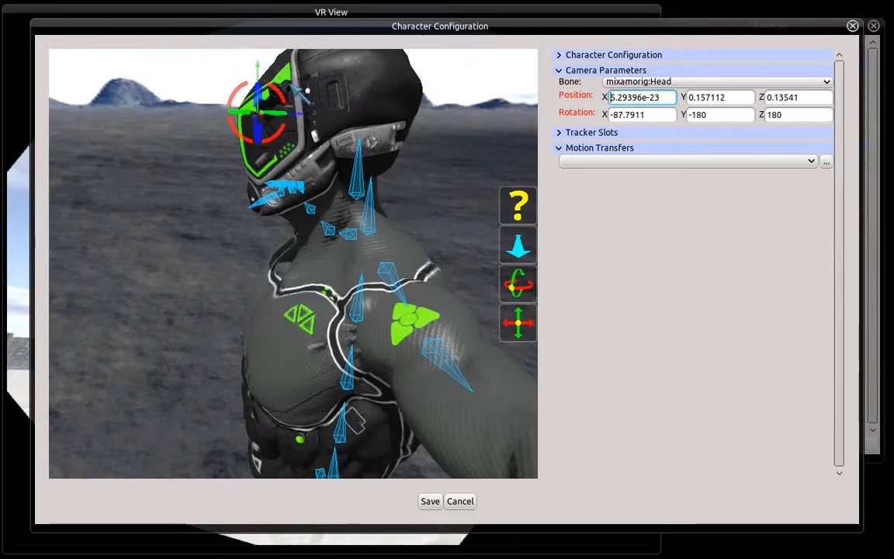
middle_click_drag(291, 85, 408, 129)
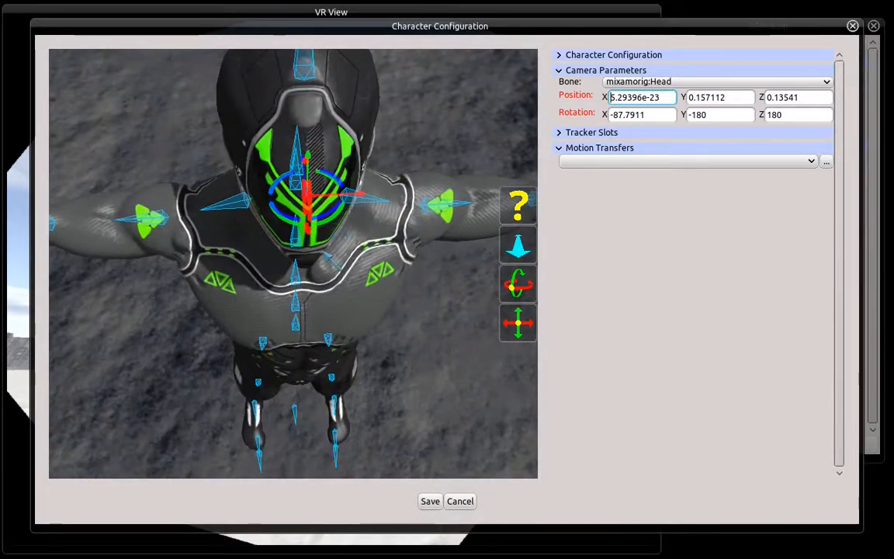
left_click_drag(338, 221, 234, 172)
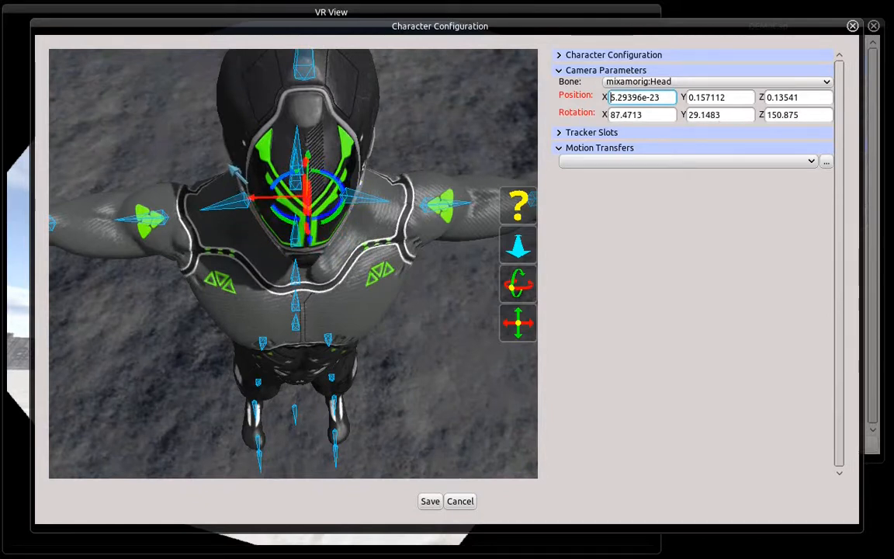
middle_click_drag(404, 279, 248, 248)
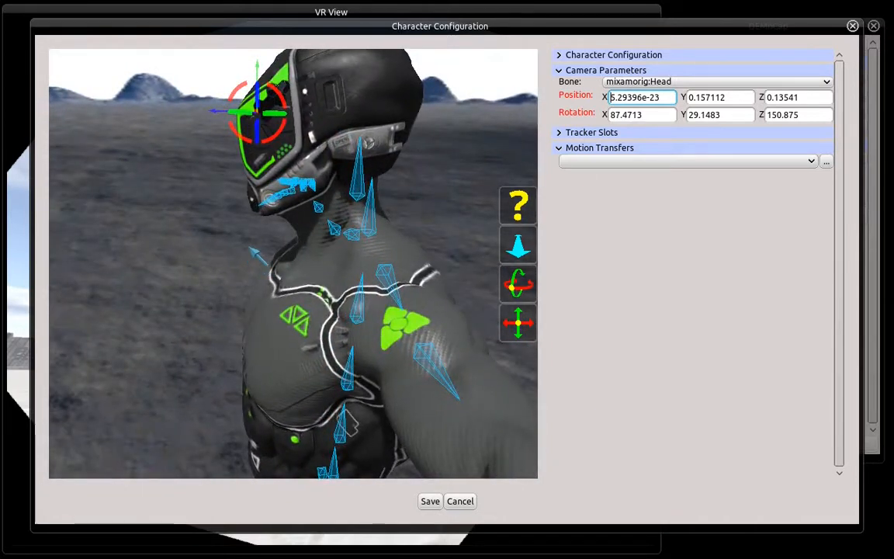
- Set the camera's X rotation to 90 degrees
left_click(663, 118)
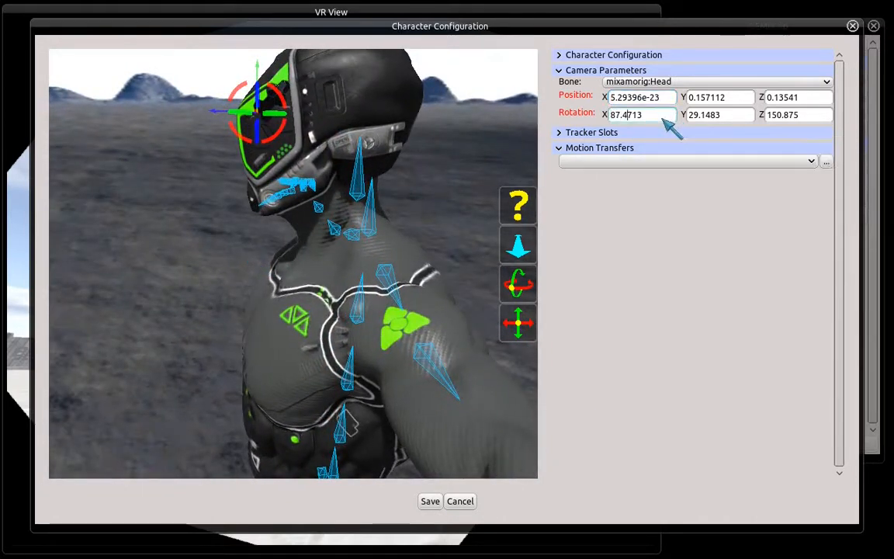
key("BackSpace")
key("BackSpace")
key("BackSpace")
key("BackSpace")
key("BackSpace")
type("90")
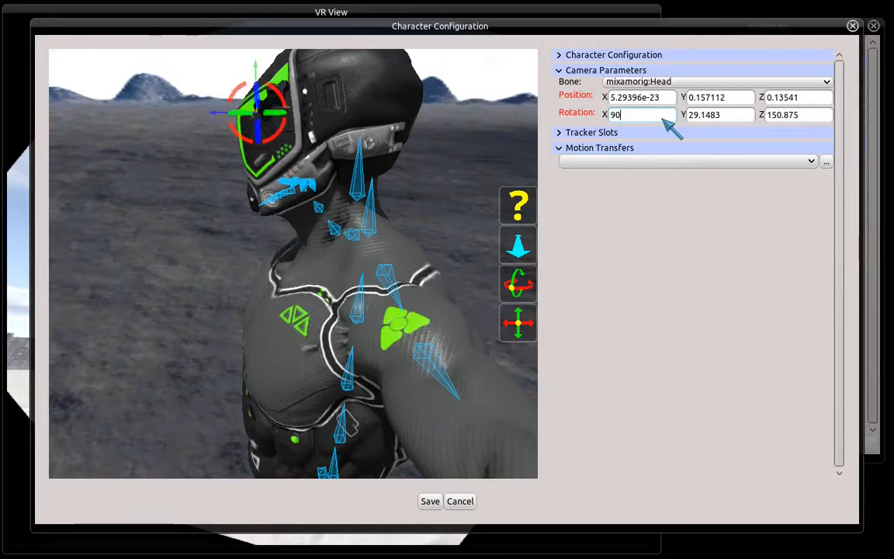
- Set the camera's Y rotation to 0 degrees
left_click(735, 118)
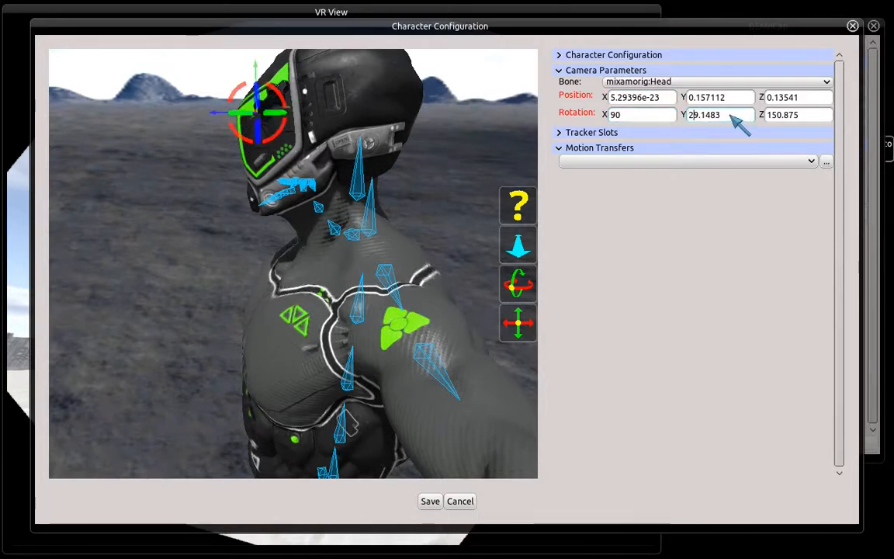
key("BackSpace")
key("BackSpace")
key("BackSpace")
key("BackSpace")
key("BackSpace")
key("BackSpace")
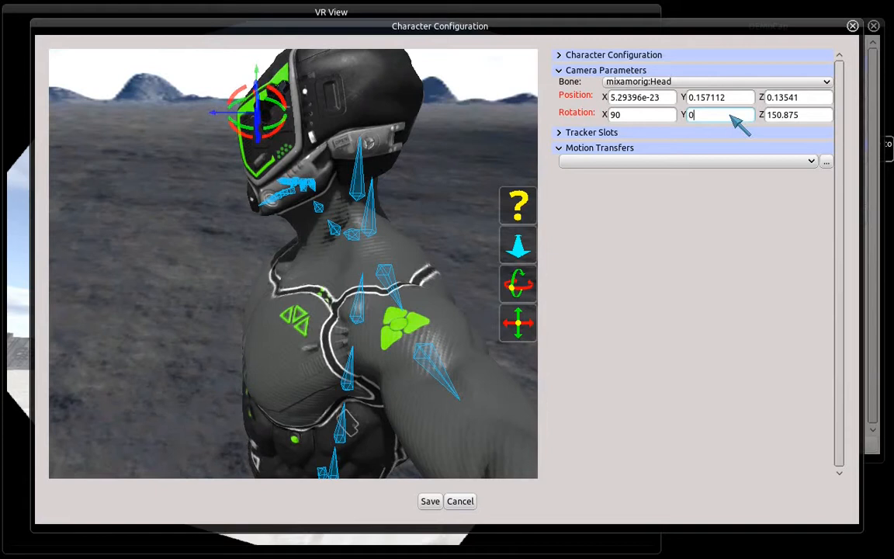
- Set the camera's Z rotation to 180 degrees
key("Tab")
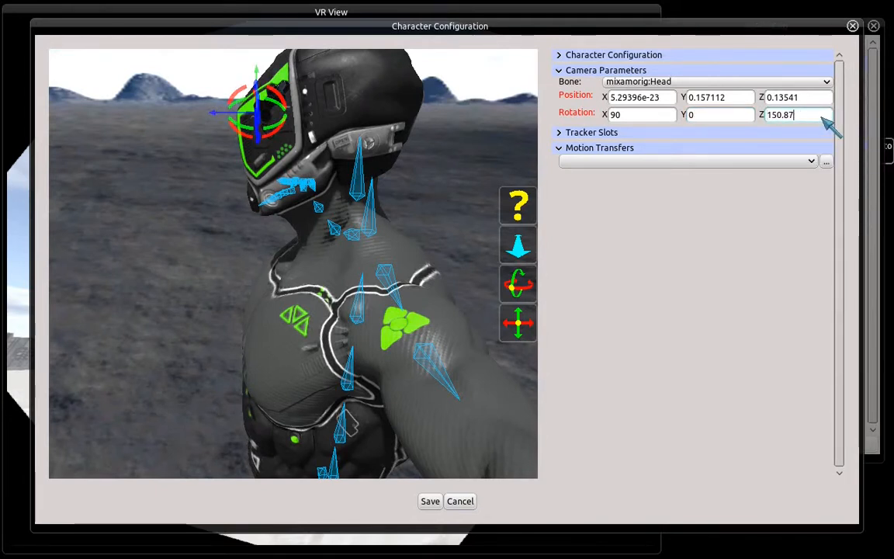
key("BackSpace")
key("BackSpace")
key("BackSpace")
key("BackSpace")
key("BackSpace")
key("BackSpace")
type("180")
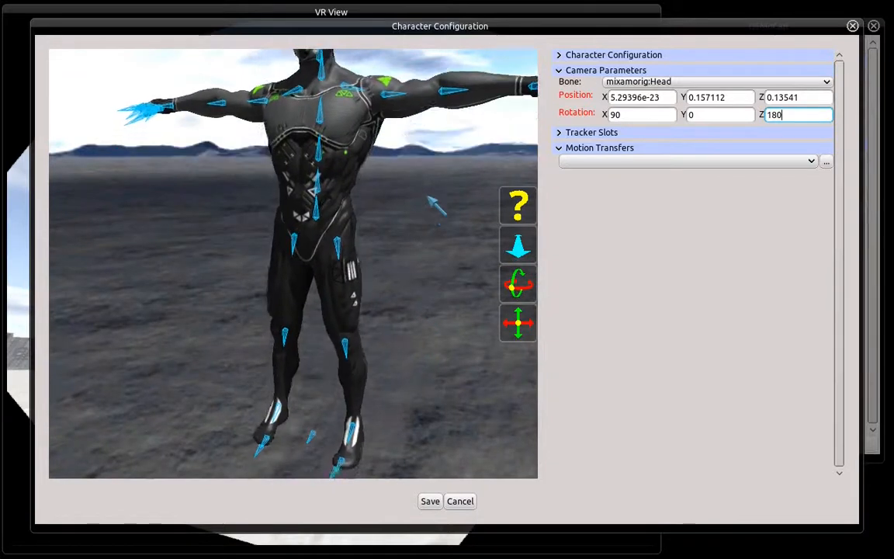
- Collapse the Camera Parameters section and add the 10-tracker slots set to the configuration's Tracker Slots
left_click(606, 72)
left_click(612, 86)
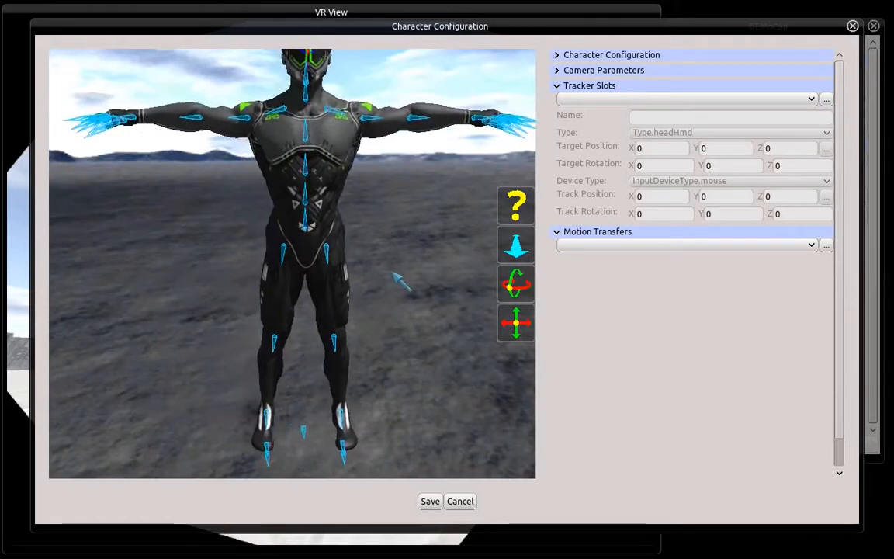
middle_click_drag(475, 314, 447, 284)
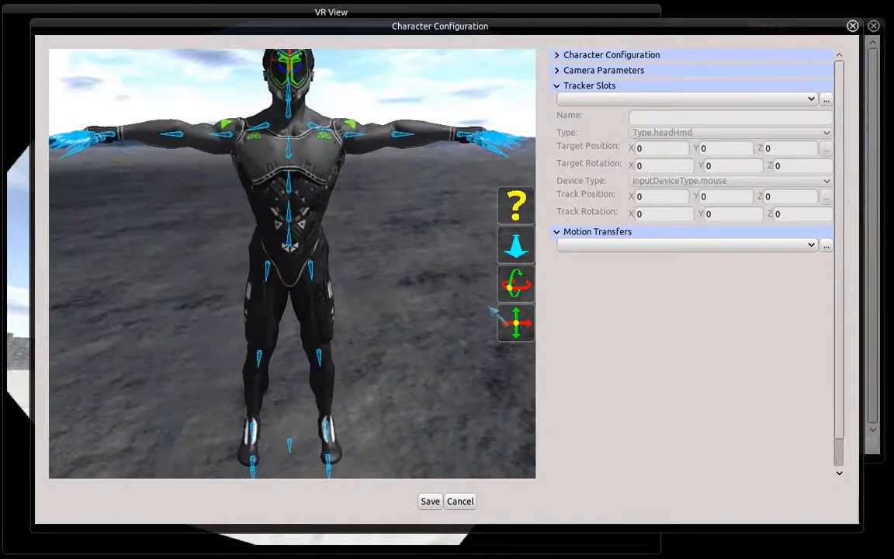
left_click(826, 100)
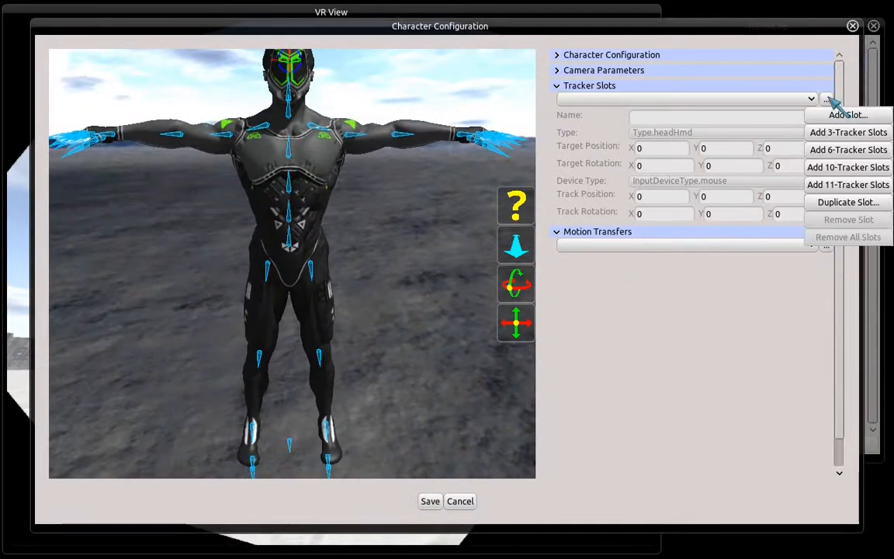
left_click(853, 167)
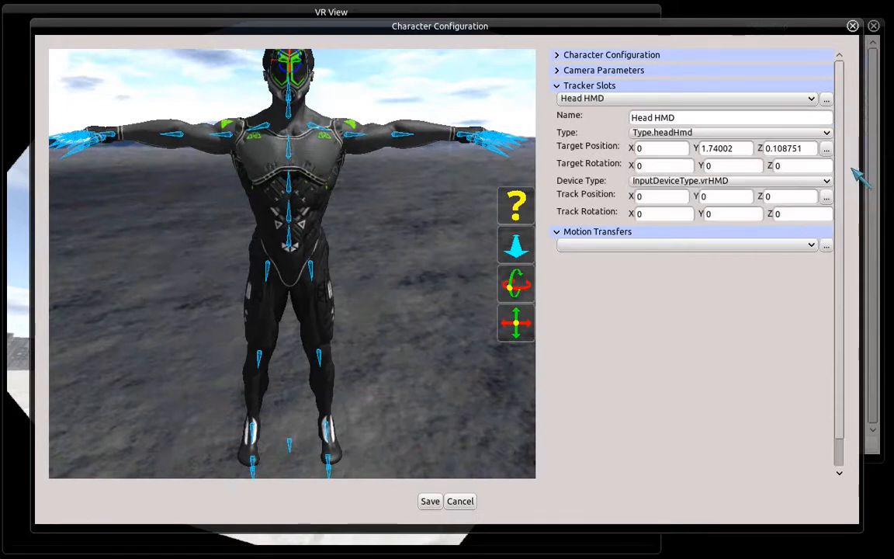
- Look through the list of tracker slots, keep Head HMD selected and examine its target position on the character
left_click(604, 98)
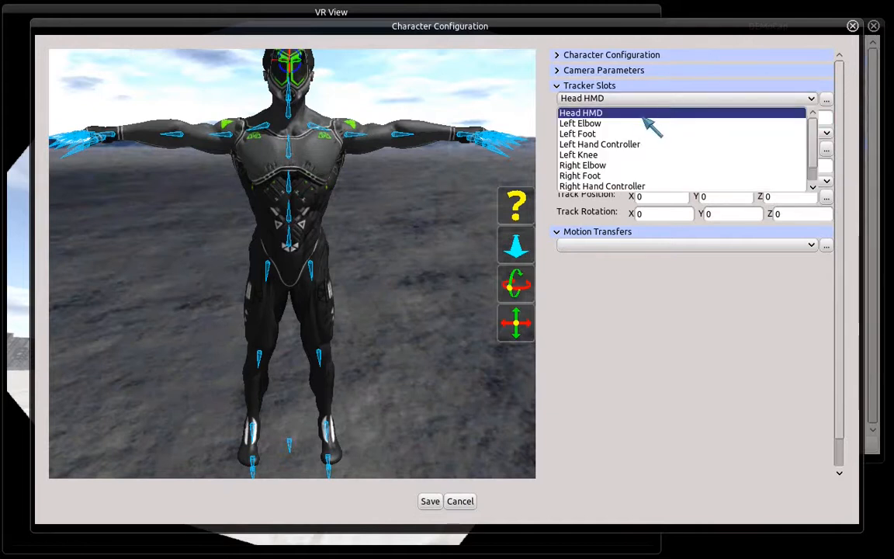
scroll(636, 152, "down", 1)
scroll(632, 149, "down", 1)
scroll(632, 150, "up", 2)
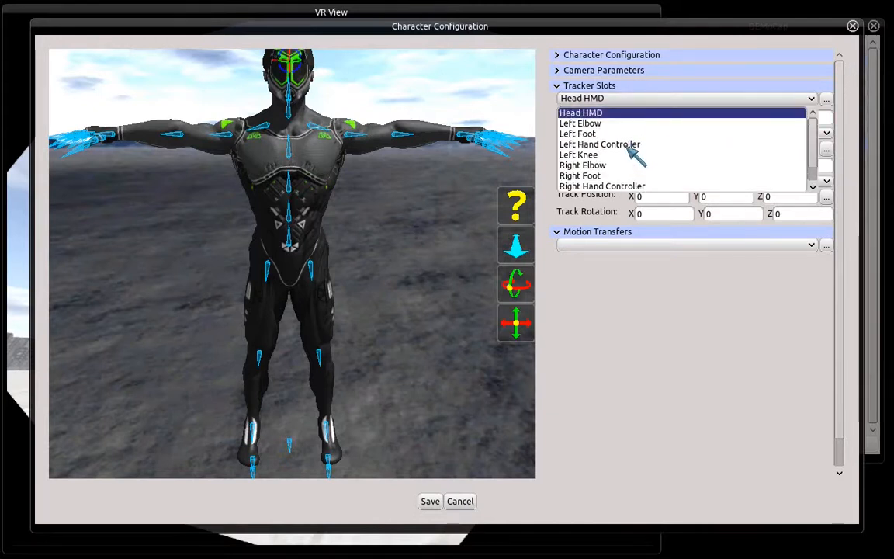
left_click(590, 113)
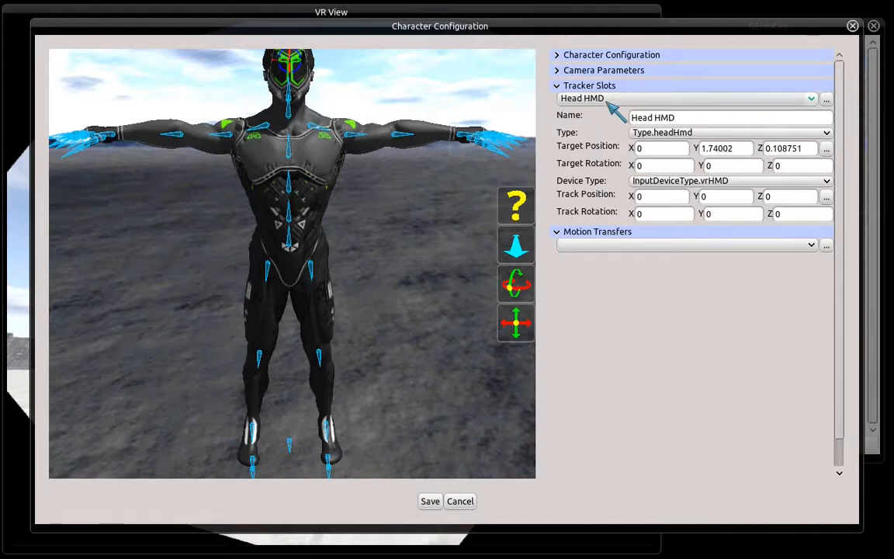
mouse_move(371, 293)
left_mouse_down()
mouse_move(339, 297)
mouse_move(372, 290)
left_mouse_up()
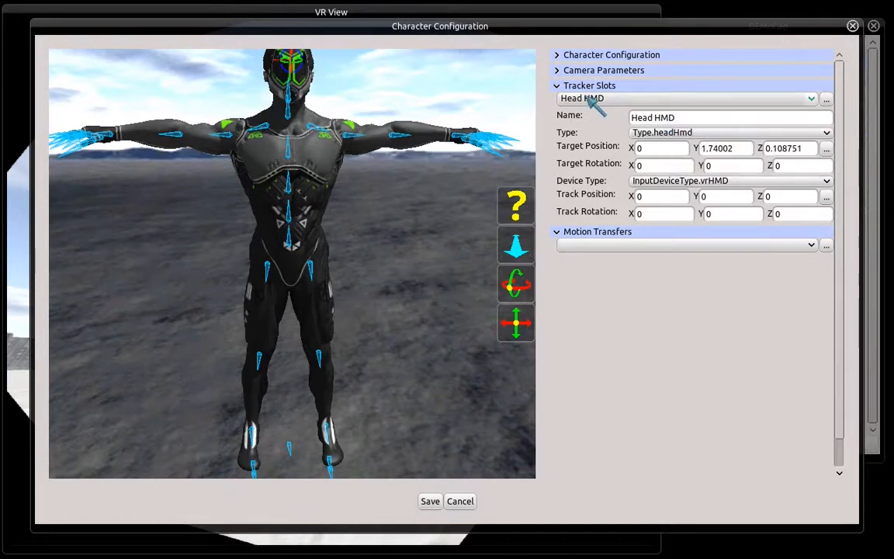
left_click(665, 150)
left_click_drag(419, 244, 155, 244)
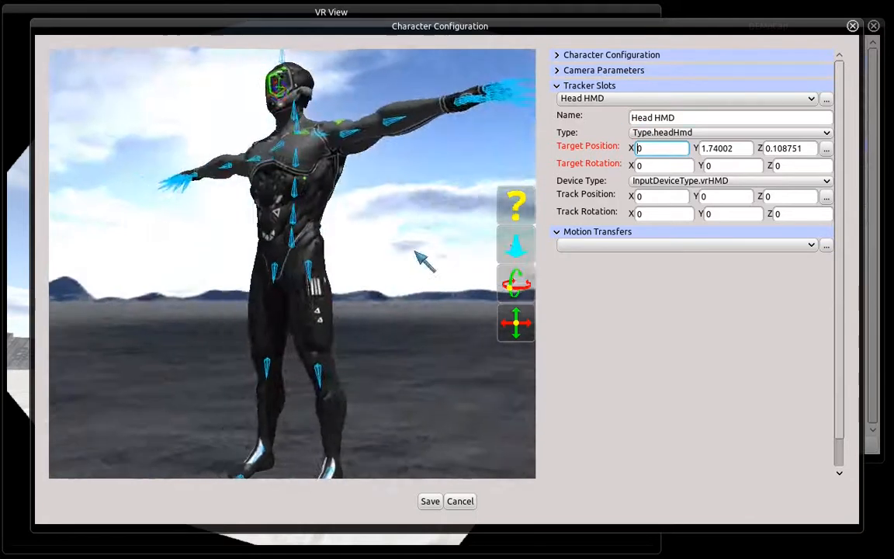
- Select the Right Hand Controller slot and set its track position Z to -0.11
left_click(632, 98)
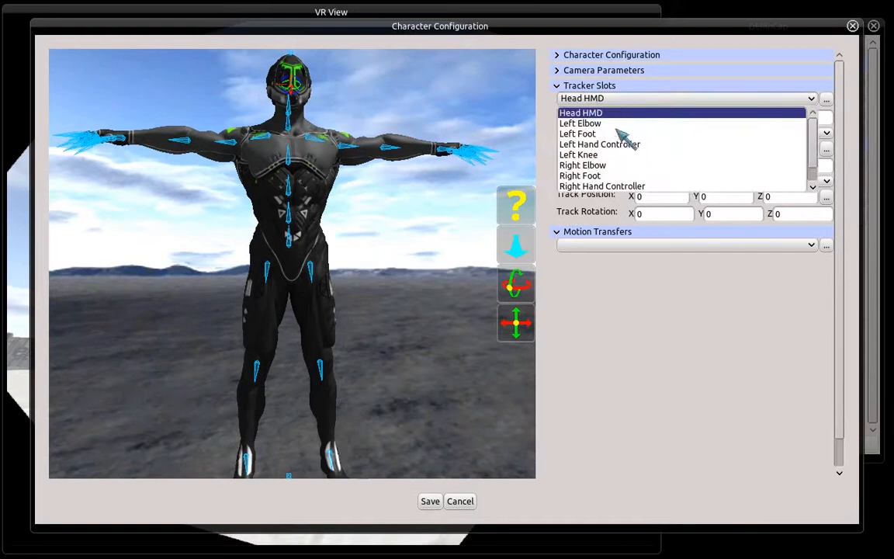
left_click(610, 187)
middle_click_drag(385, 278, 548, 307)
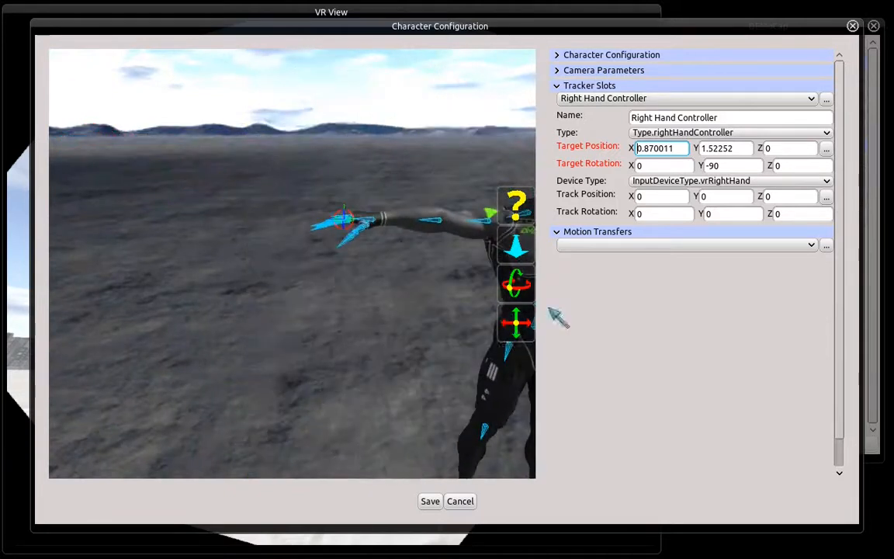
middle_click_drag(488, 315, 306, 374, "ctrl")
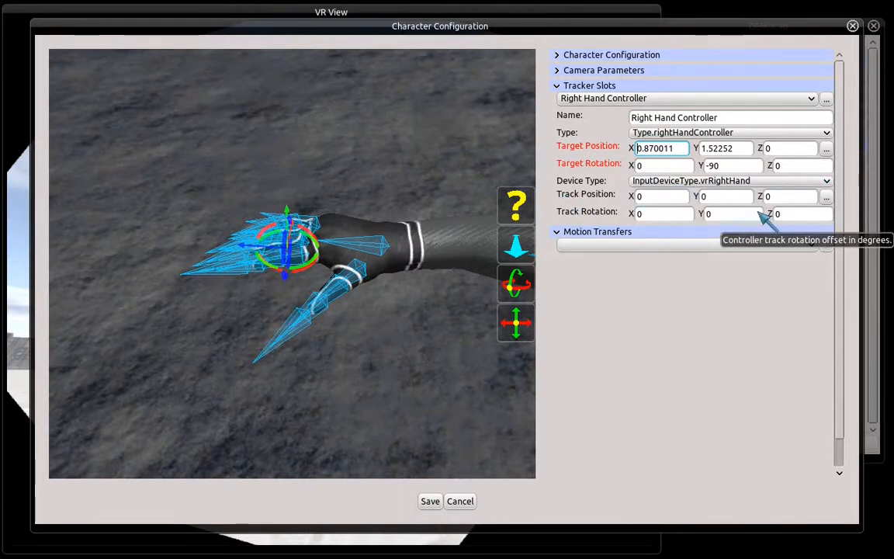
left_click(853, 215)
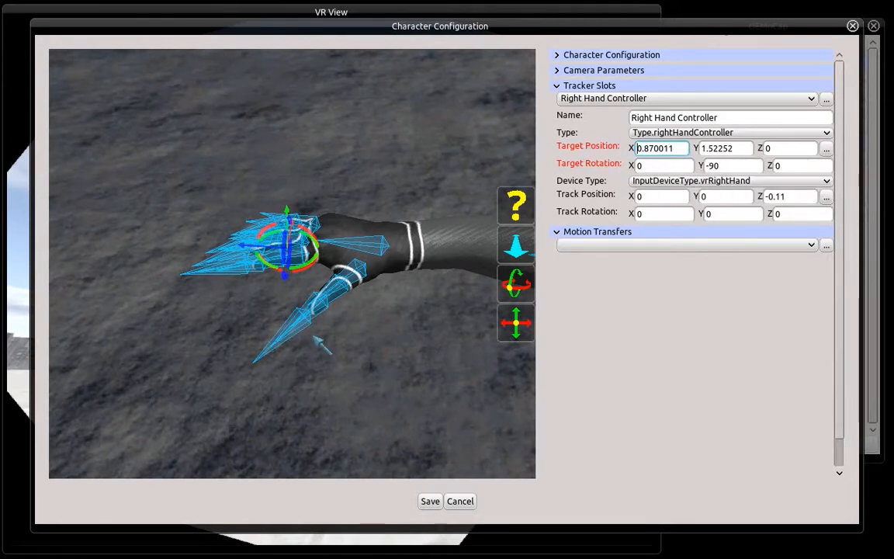
- Move the Right Hand Controller's target from the fingers back onto the hand, to about X 0.794 and Z -0.023
middle_click_drag(315, 337, 341, 250)
scroll(414, 338, "up", 5)
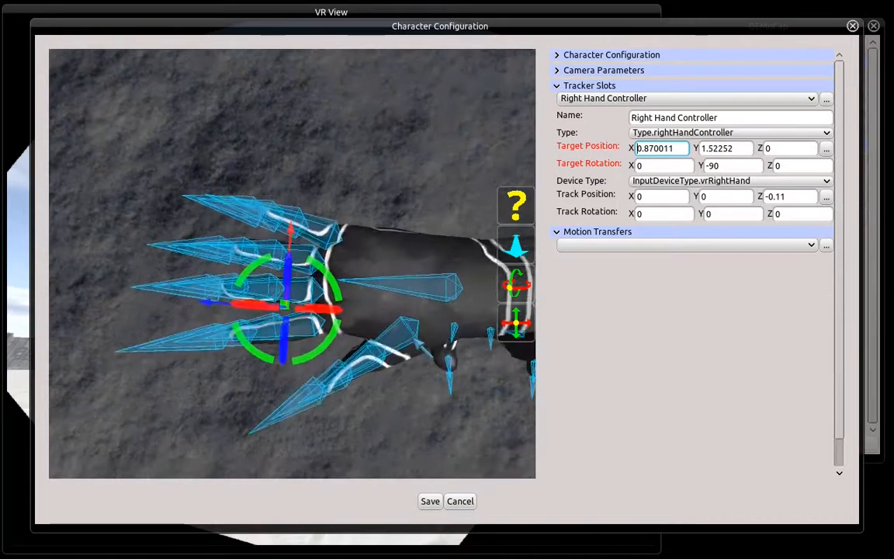
middle_click_drag(414, 339, 409, 342)
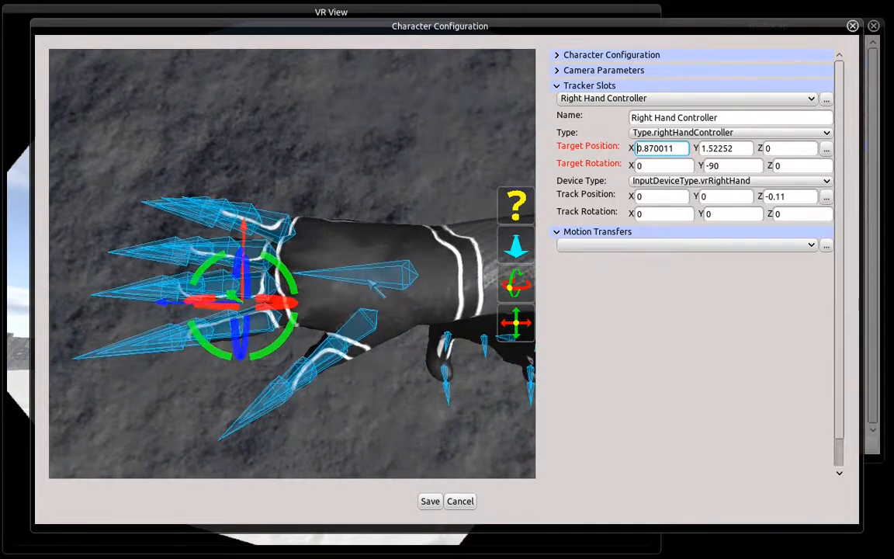
left_click_drag(154, 302, 269, 305)
middle_click_drag(269, 305, 284, 330)
left_click_drag(197, 331, 186, 331)
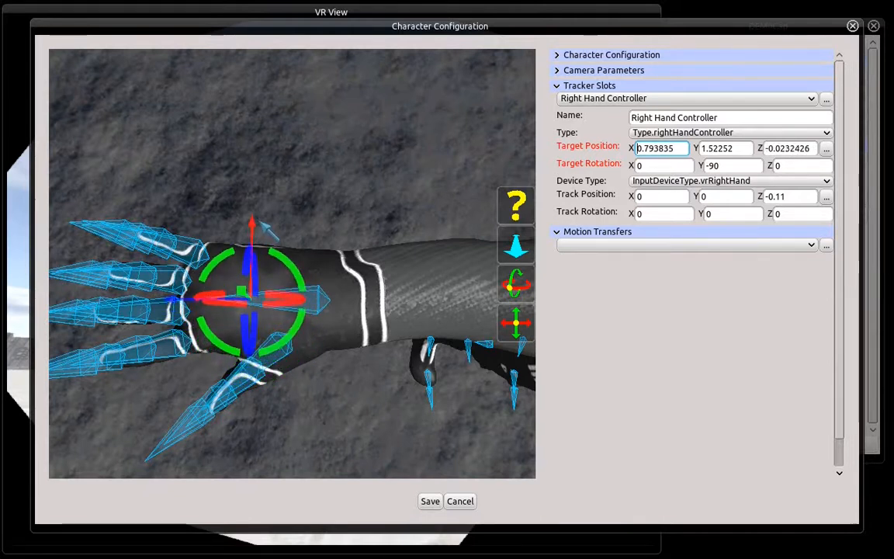
- Raise the Right Hand Controller's target to about Y 1.529 and check its placement on the hand
middle_click_drag(341, 435, 329, 304)
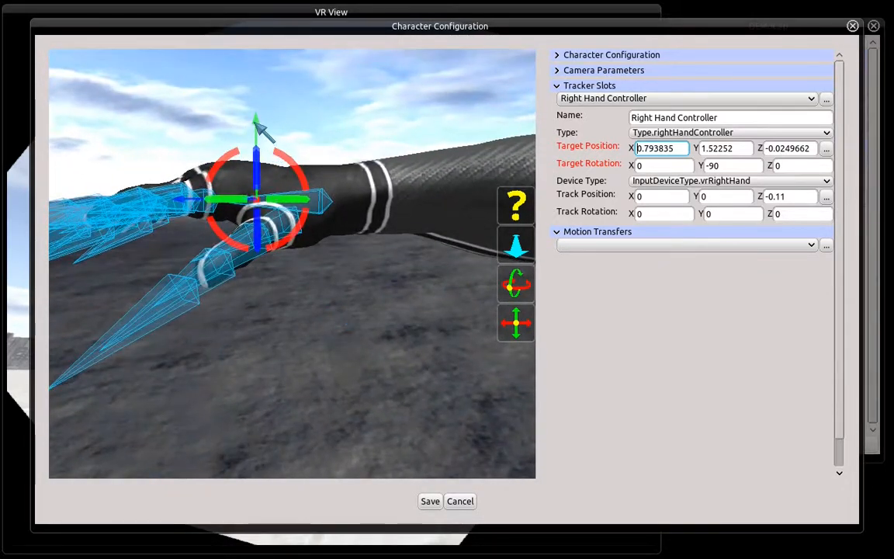
left_click_drag(260, 124, 261, 114)
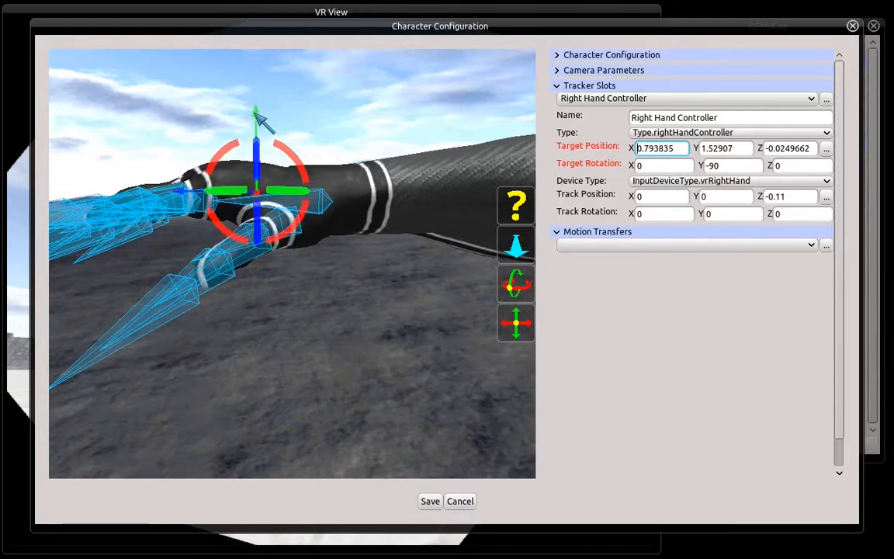
middle_click_drag(259, 117, 382, 188)
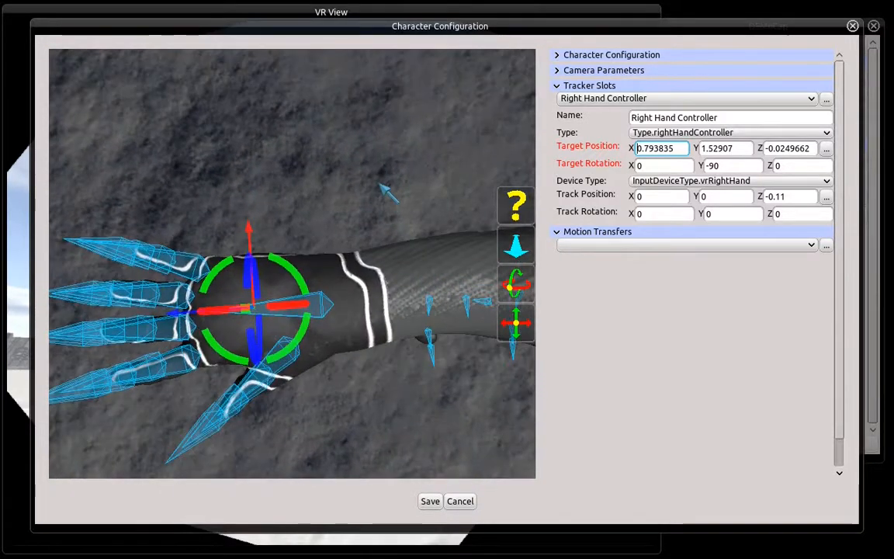
middle_click_drag(286, 310, 301, 357)
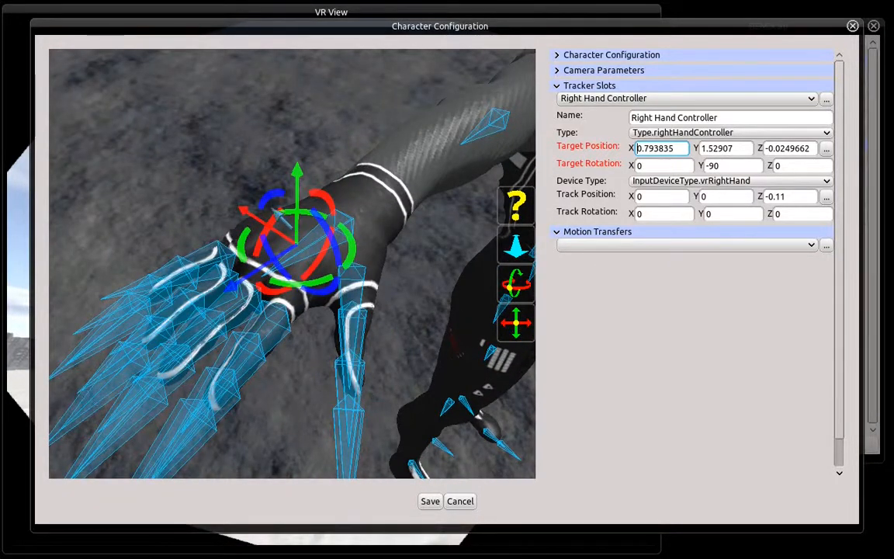
middle_click_drag(379, 267, 344, 328)
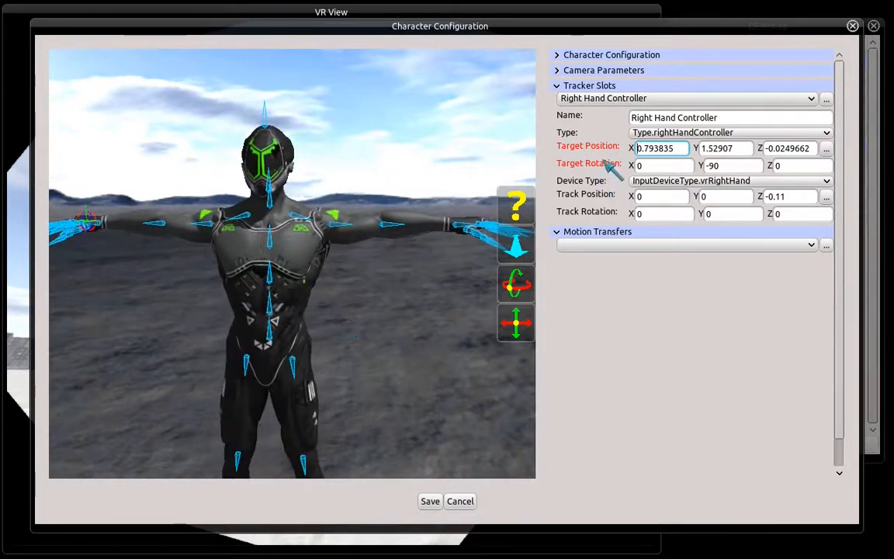
- For the Left Hand Controller slot, set track position Z to -0.11 with the Index Controller preset and mirror the target from the opposite slot
left_click(595, 98)
left_click(599, 145)
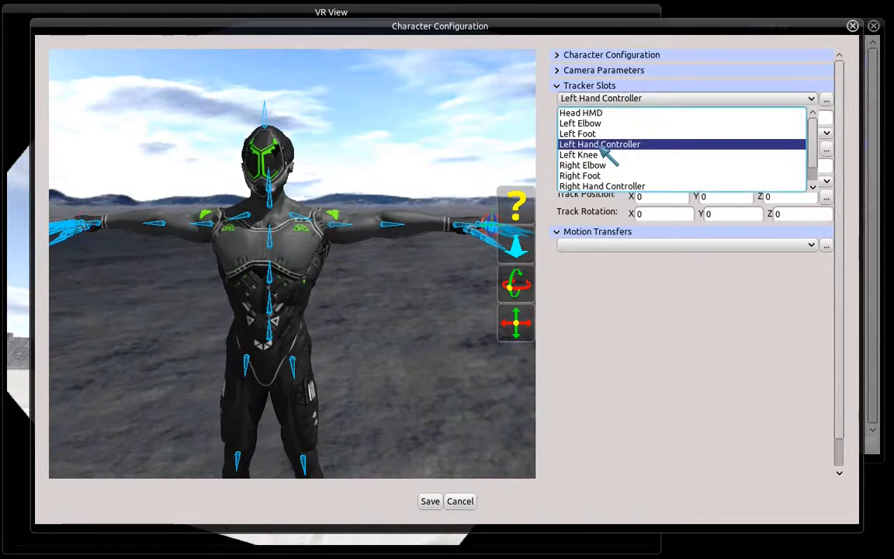
middle_click_drag(400, 339, 336, 336)
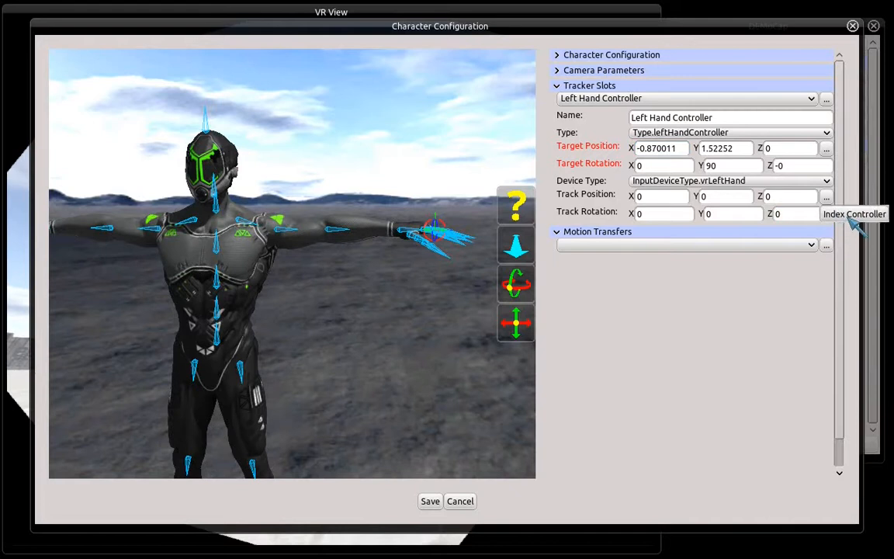
left_click(827, 148)
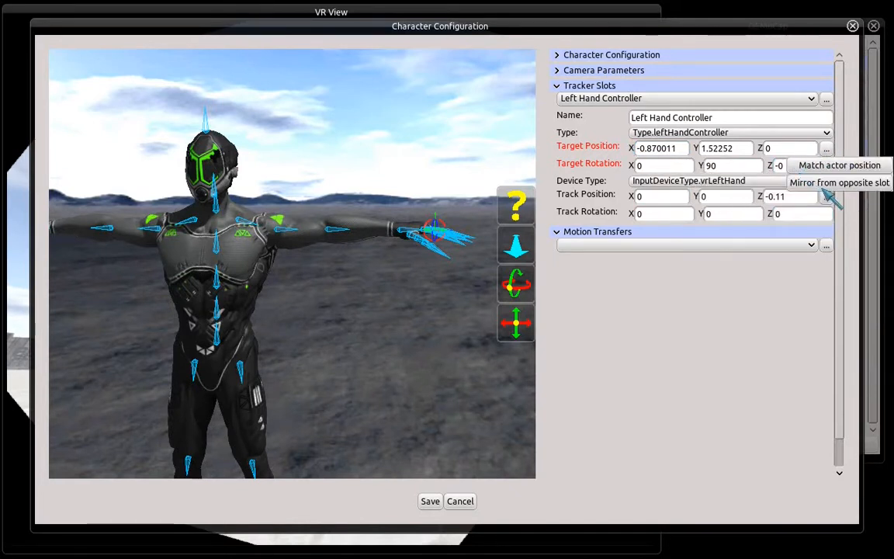
left_click(829, 184)
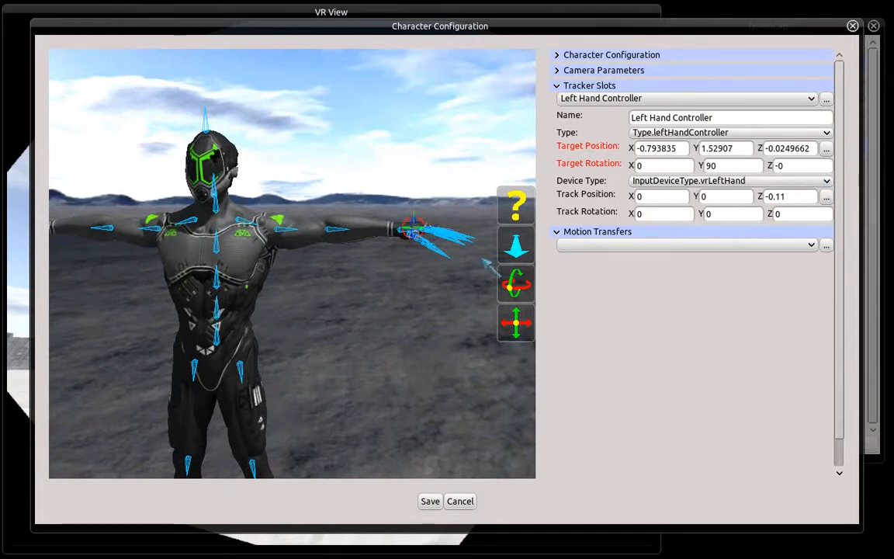
- Select the Left Elbow slot and examine its target position on the character's arm
middle_click_drag(314, 301, 358, 254)
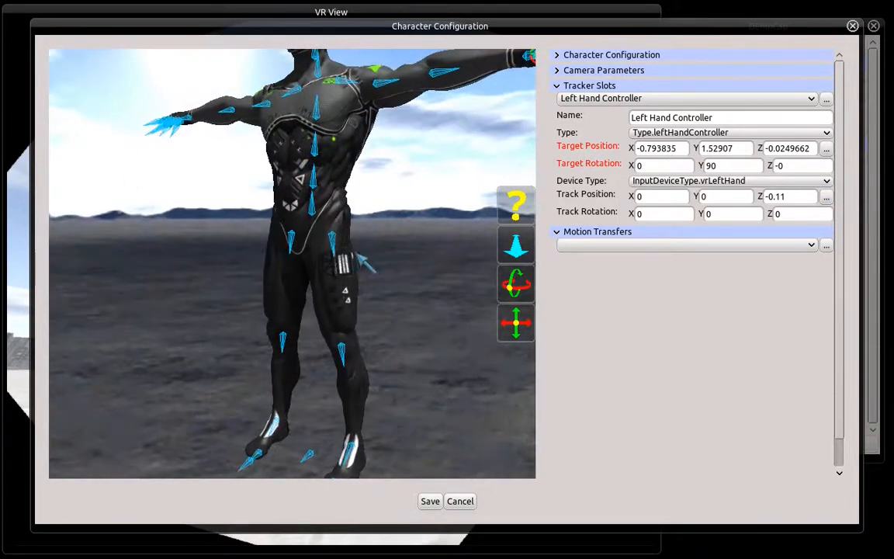
left_click(596, 100)
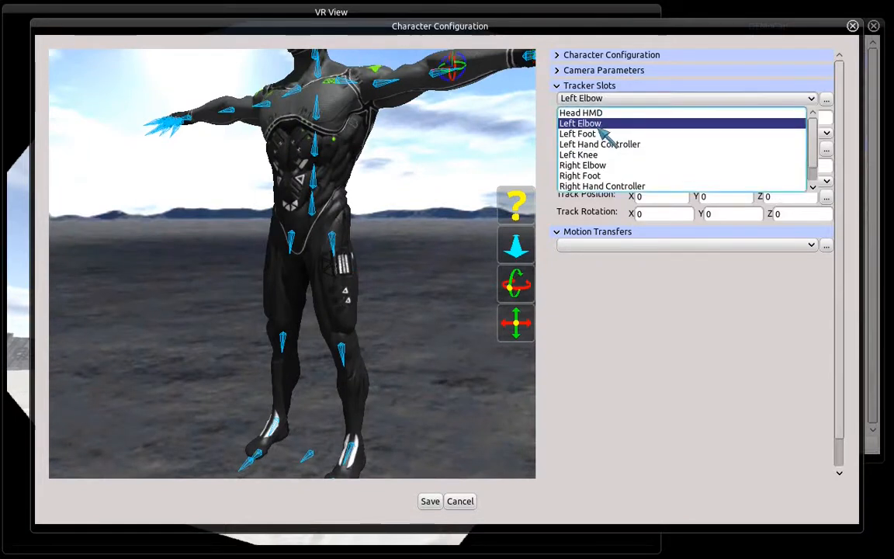
left_click(582, 124)
middle_click_drag(475, 147, 351, 161)
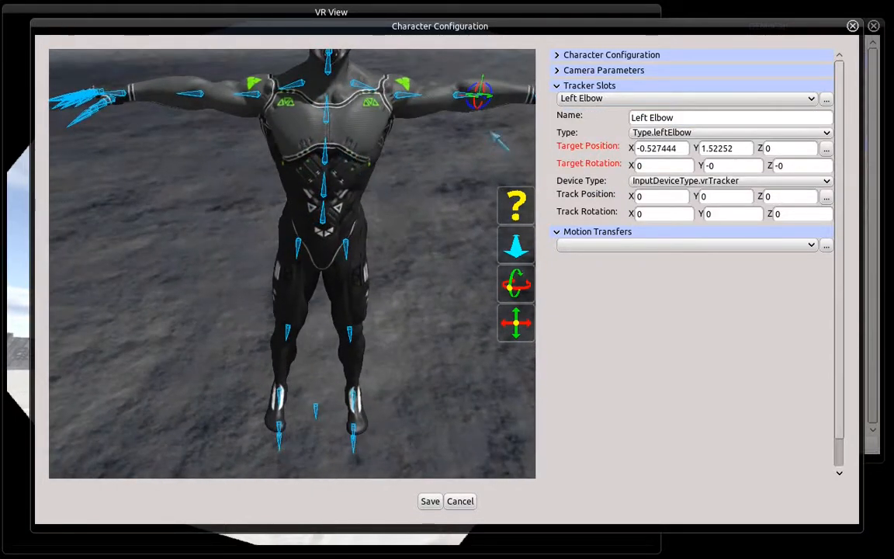
- Select the Right Foot slot and move its target back onto the instep, to about Y 0.084 and Z 0.063
middle_click_drag(471, 118, 322, 308)
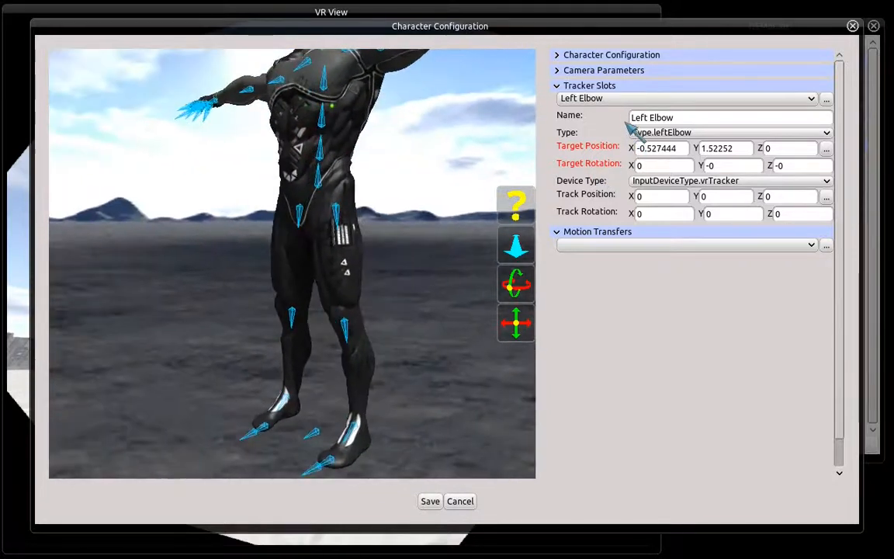
left_click(574, 98)
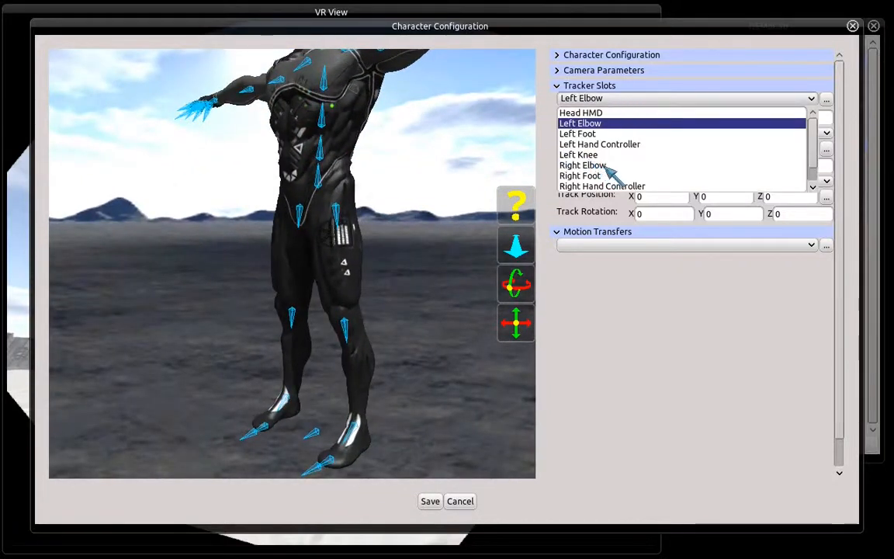
scroll(607, 167, "down", 1)
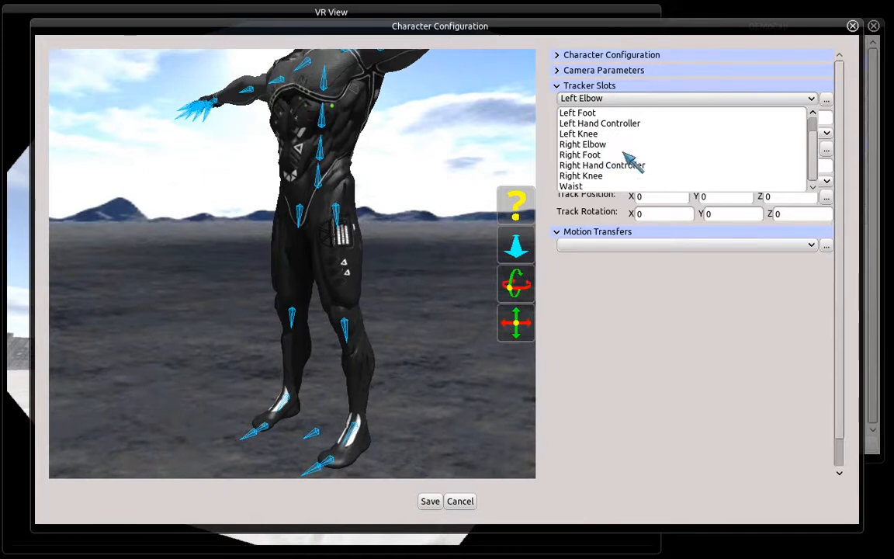
left_click(593, 155)
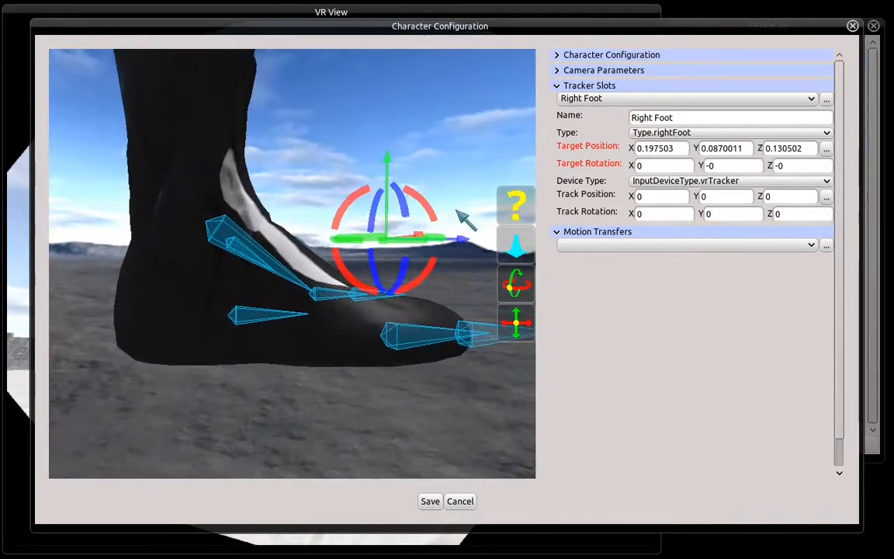
left_click_drag(465, 240, 381, 259)
mouse_move(379, 287)
middle_mouse_down()
mouse_move(382, 300)
mouse_move(370, 298)
middle_mouse_up()
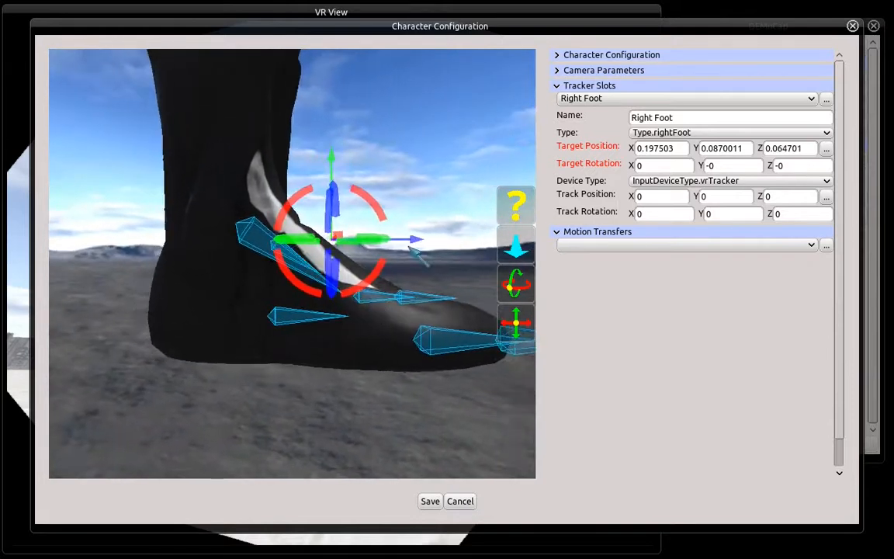
left_click_drag(415, 240, 413, 241)
middle_click_drag(397, 301, 383, 298)
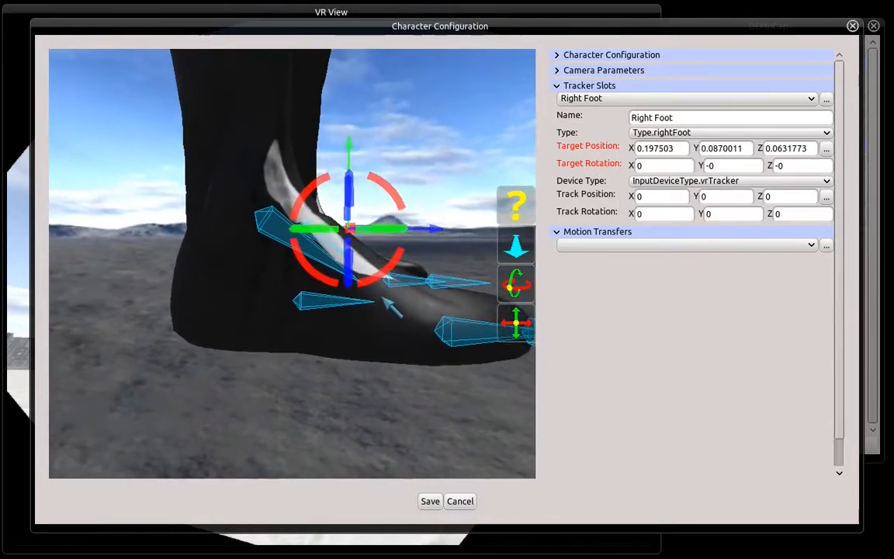
left_click_drag(353, 144, 353, 146)
- Select the Left Foot slot and mirror its target position from the opposite slot
middle_click_drag(415, 347, 306, 295)
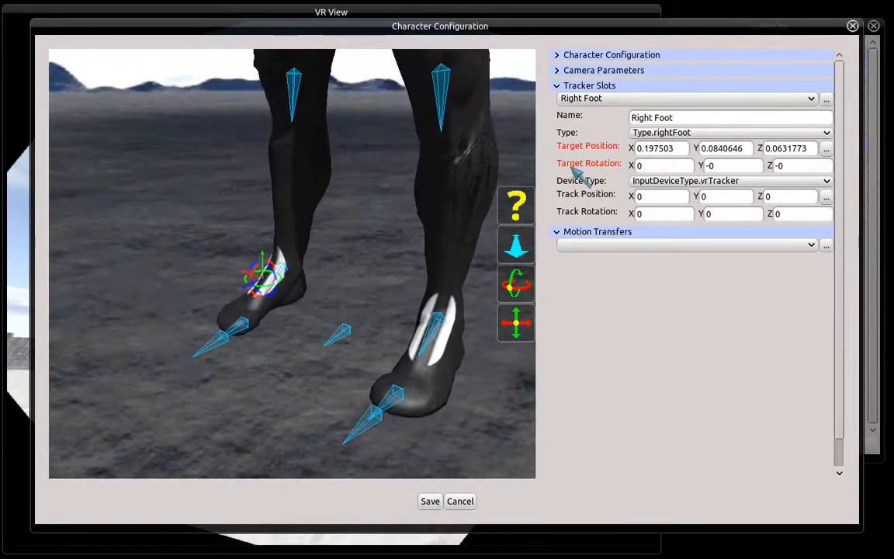
left_click(588, 97)
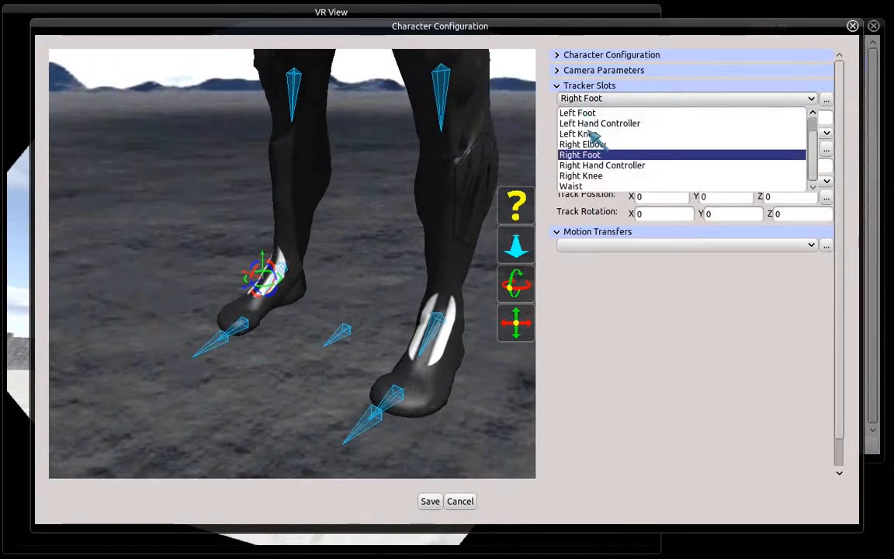
left_click(590, 113)
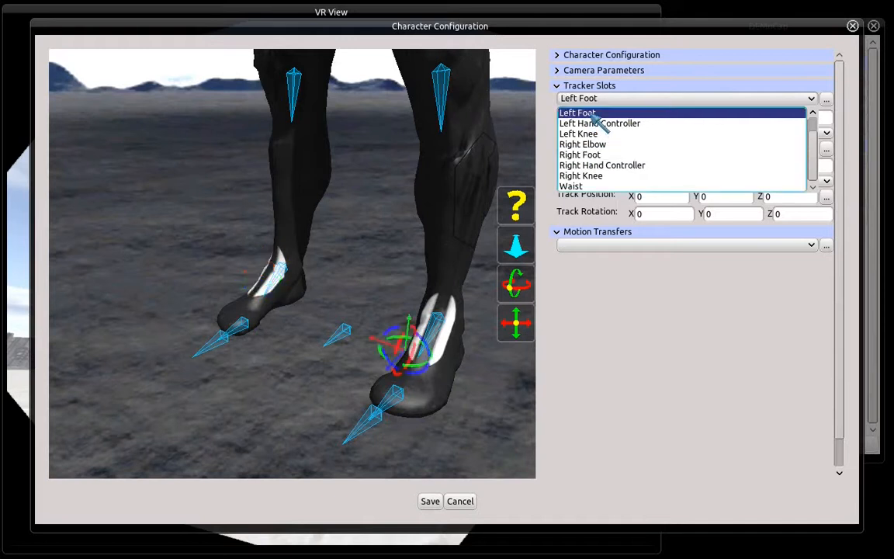
left_click(827, 148)
left_click(836, 184)
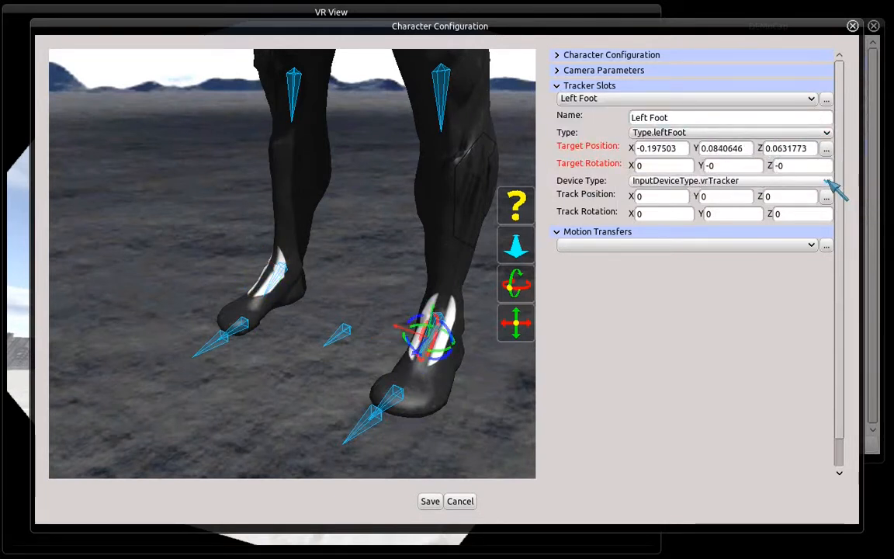
- Collapse the Tracker Slots section and leave only the Motion Transfers section expanded
middle_click_drag(355, 295, 427, 353)
scroll(403, 211, "down", 5)
middle_click_drag(429, 308, 429, 314)
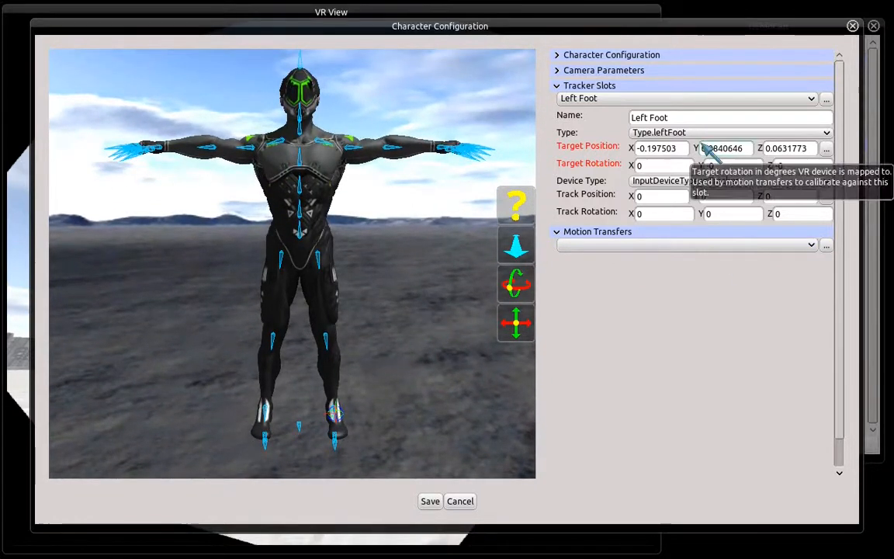
left_click(636, 85)
left_click(602, 105)
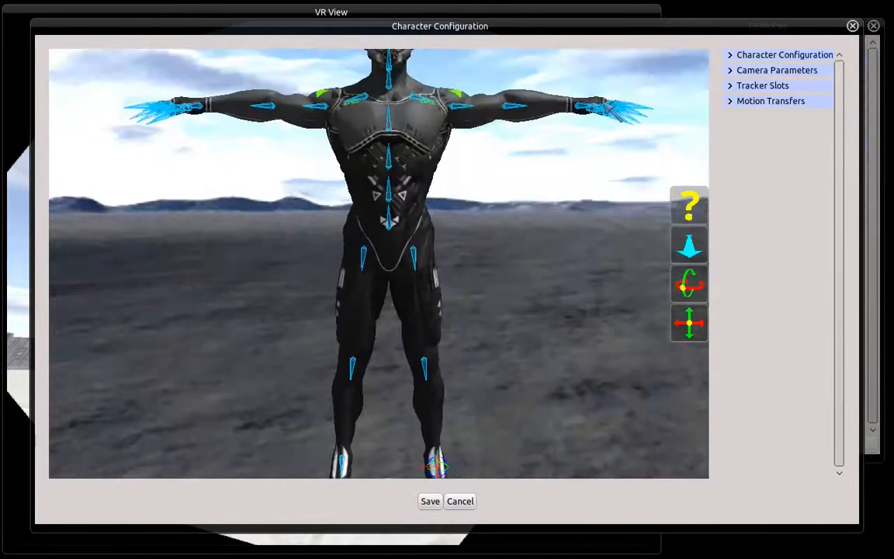
left_click(766, 102)
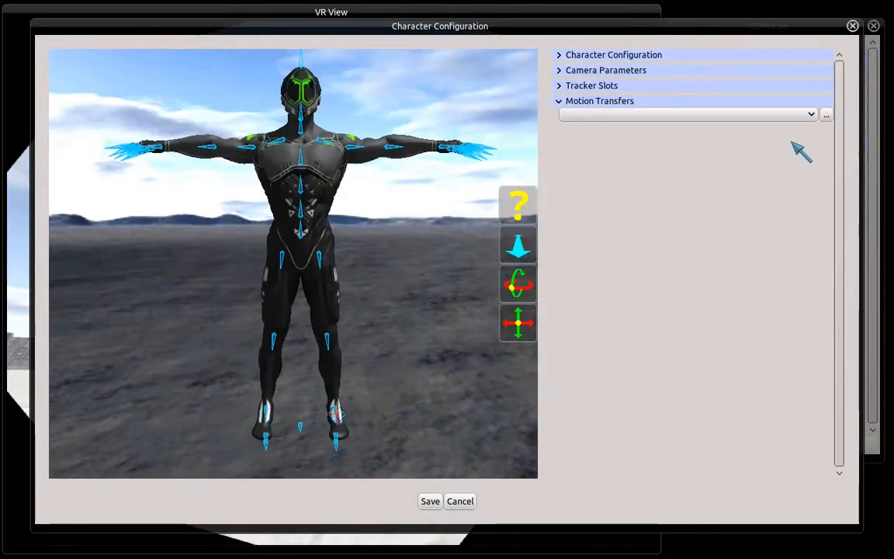
- Add a motion transfer of type Automatic Human and look over the available transfer operations
left_click(824, 115)
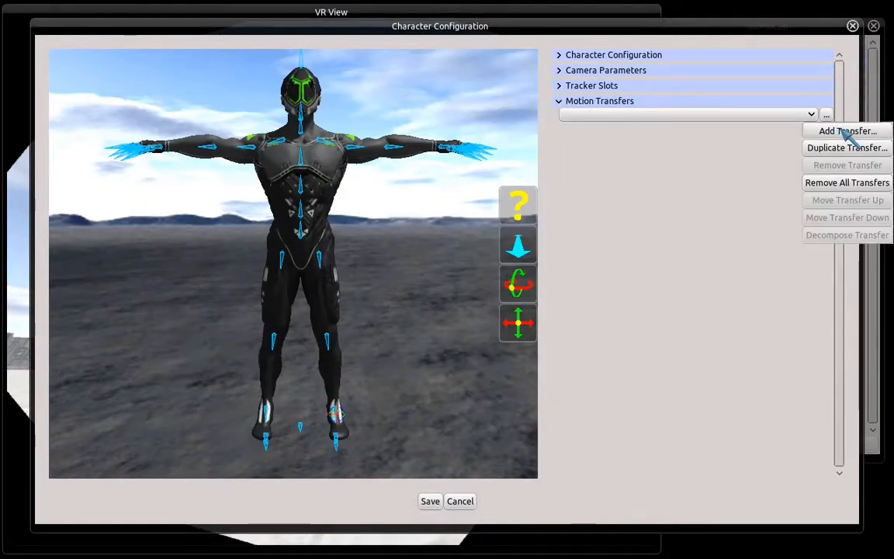
left_click(846, 131)
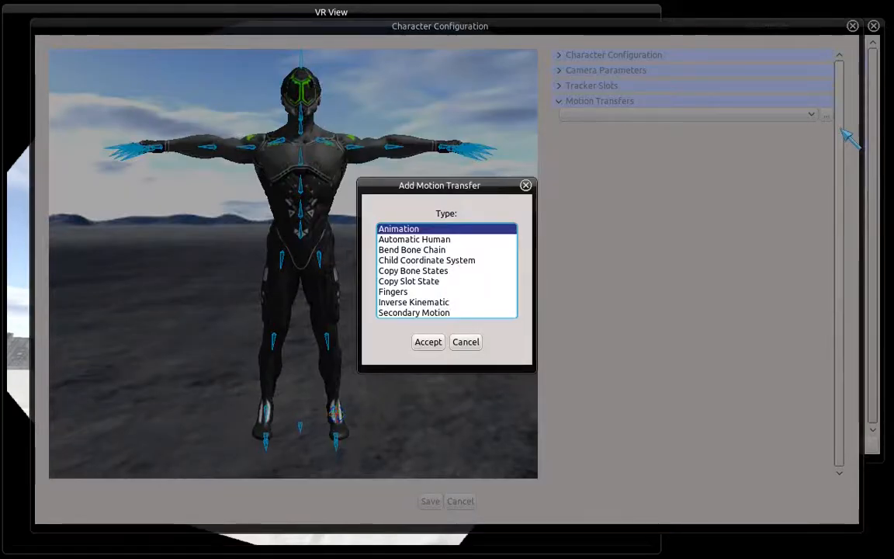
left_click(459, 238)
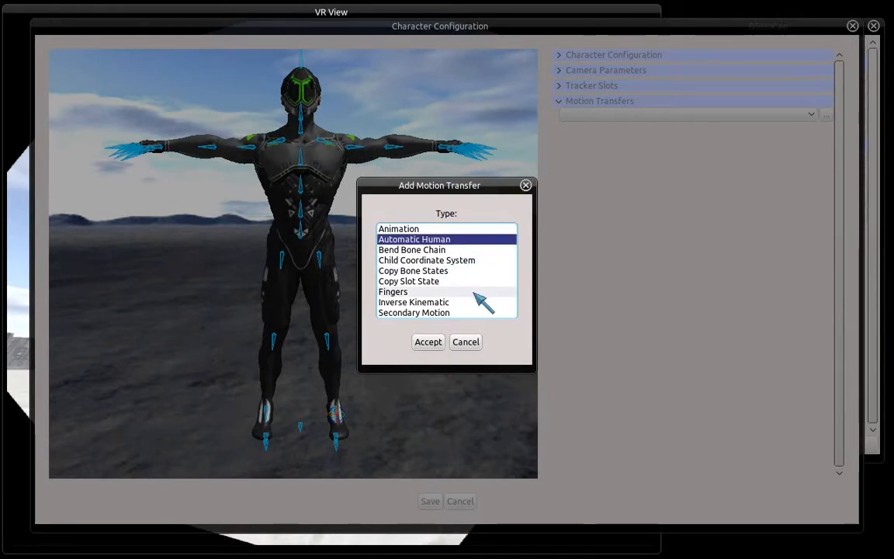
left_click(427, 343)
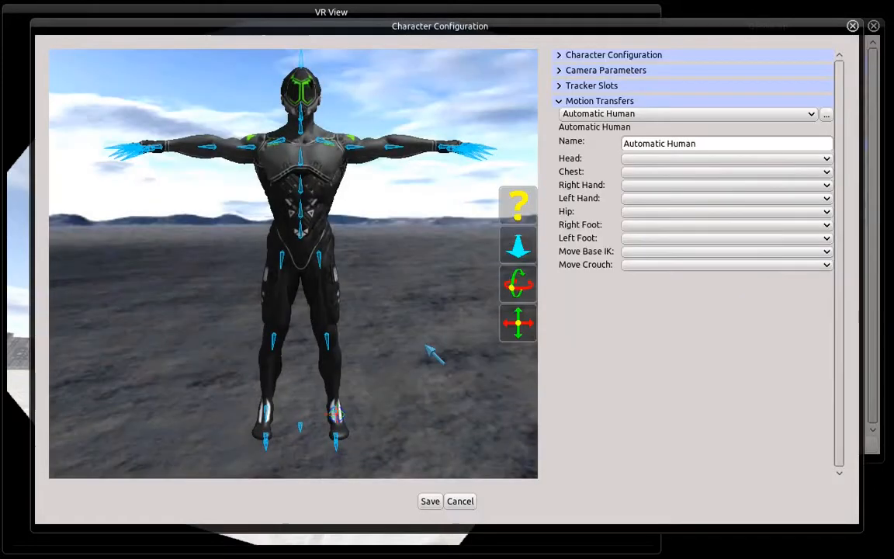
left_click(827, 114)
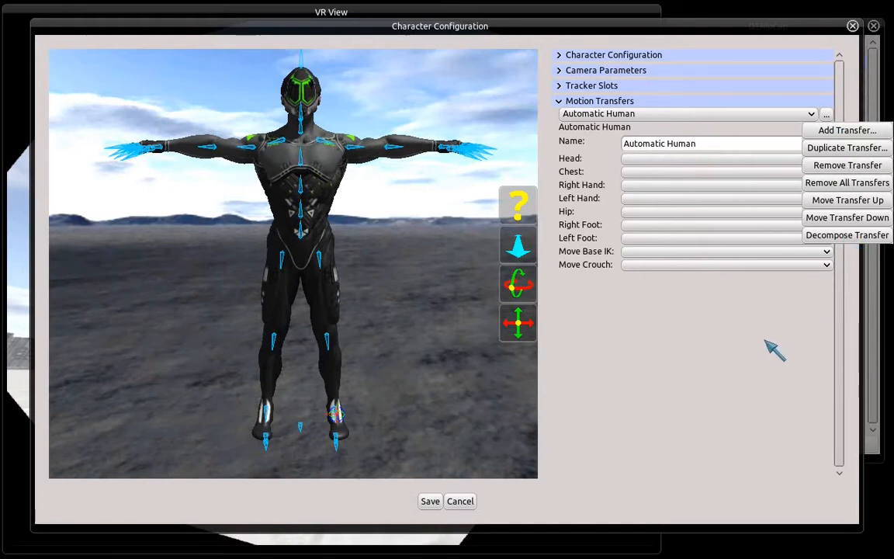
left_click(717, 369)
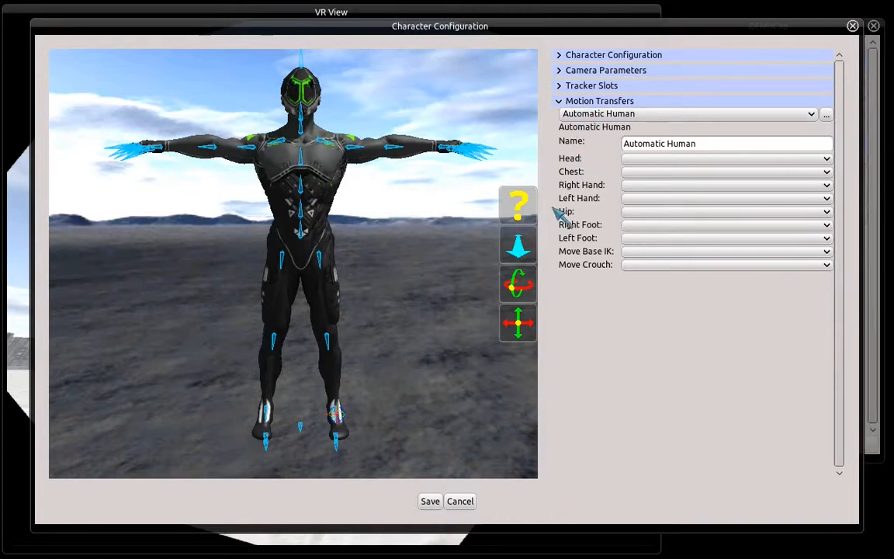
- Assign the mixamorig:Head bone as Head and the mixamorig:Spine2 bone as Chest by picking them on the character
left_click(570, 157)
middle_click_drag(400, 221, 342, 284)
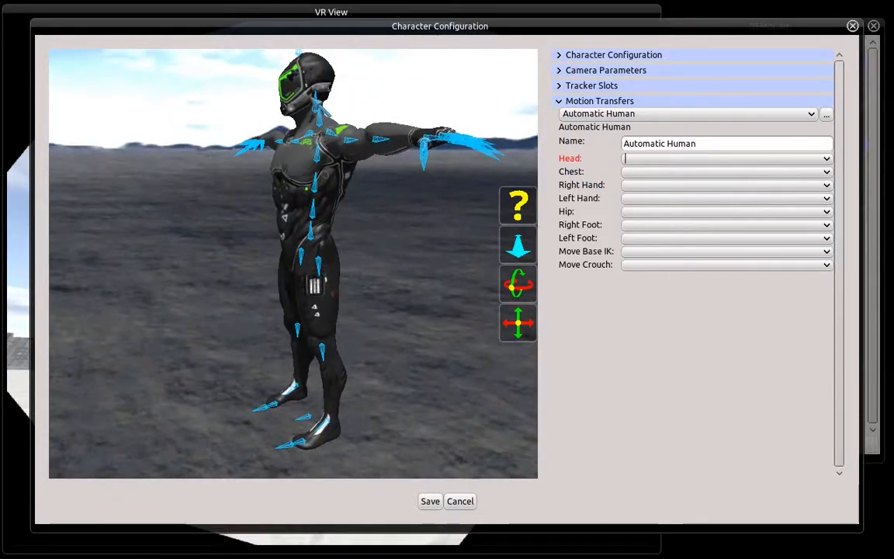
left_click(315, 107)
left_click(582, 177)
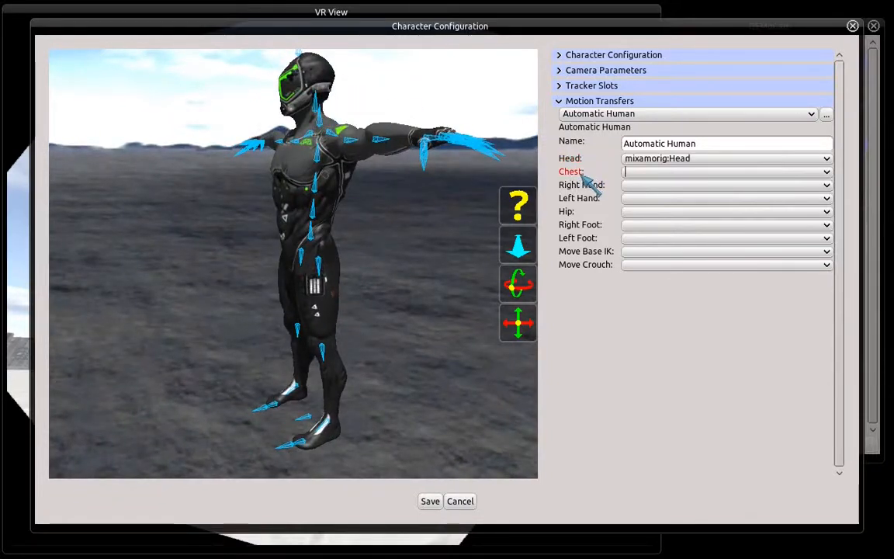
middle_click_drag(360, 191, 381, 185)
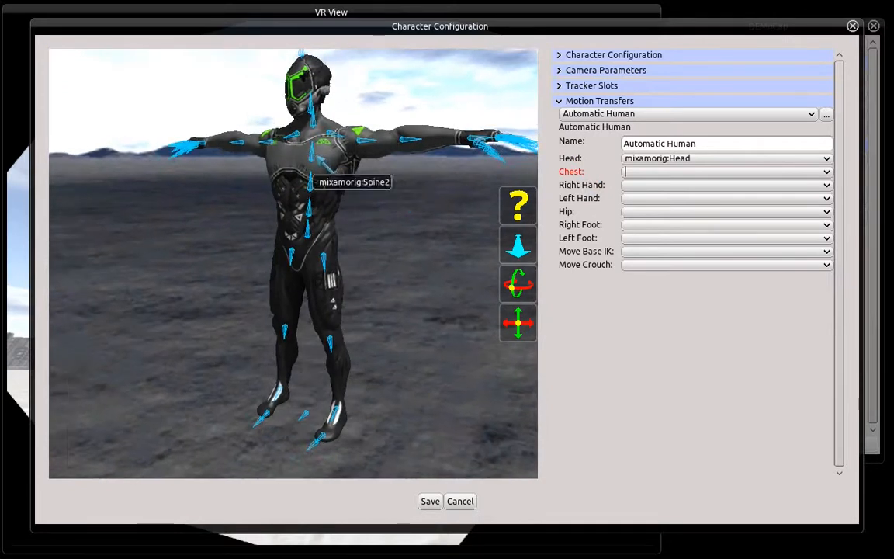
left_click(310, 181)
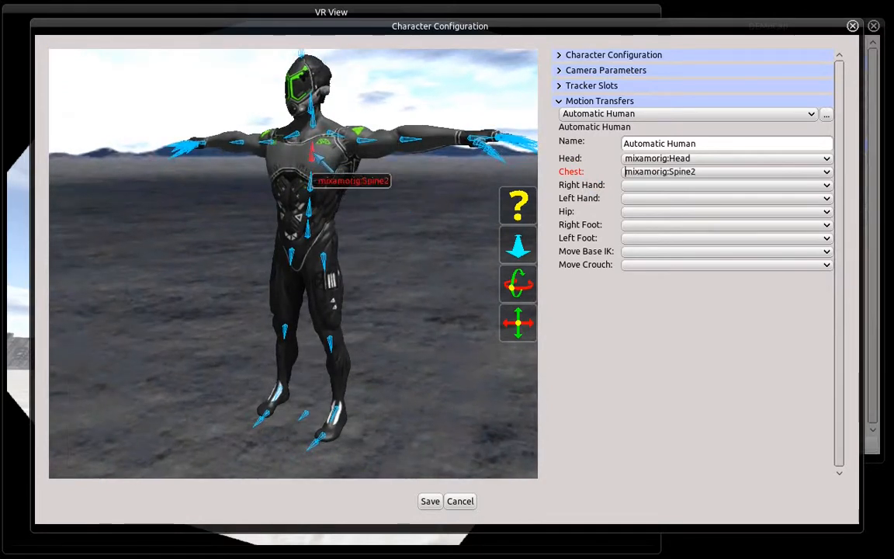
- Assign the mixamorig:RightHand bone as Right Hand and the mixamorig:LeftHand bone as Left Hand by picking them on the character
left_click(569, 186)
middle_click_drag(251, 195, 326, 81)
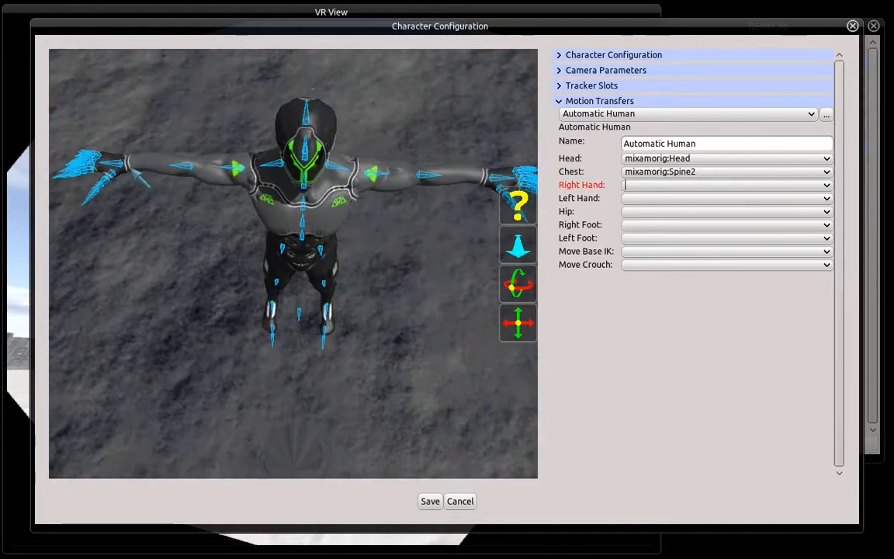
left_click(122, 154)
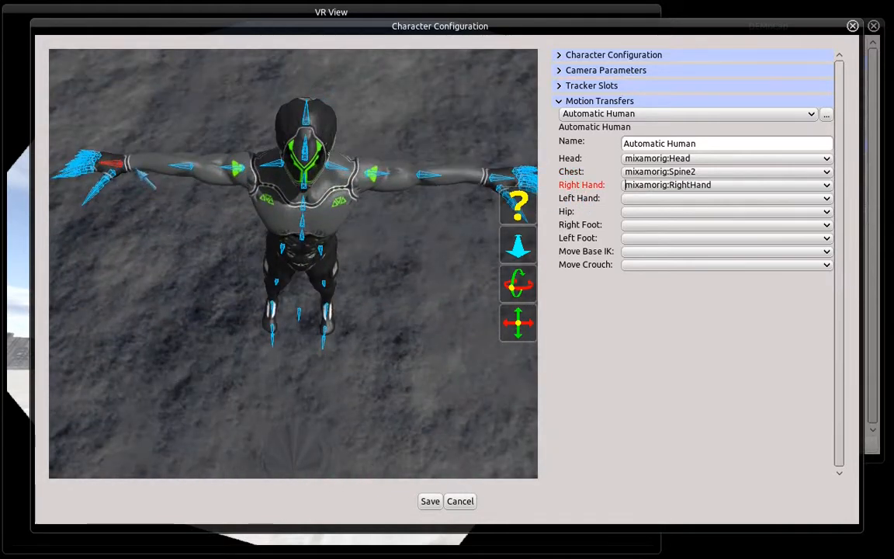
left_click(589, 199)
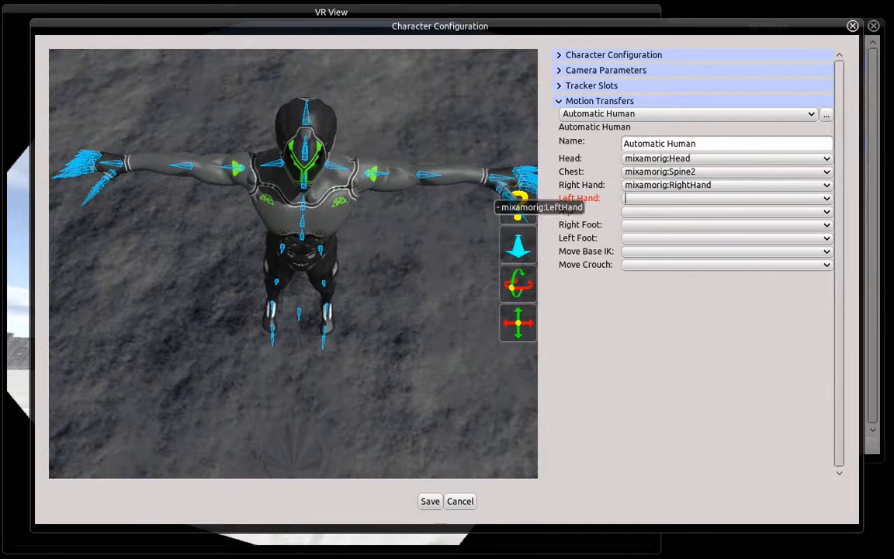
left_click(512, 193)
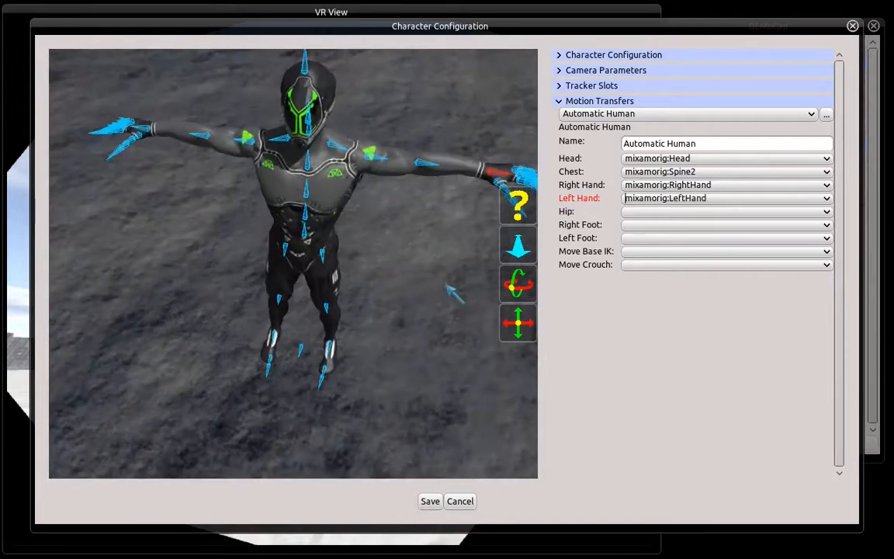
- Assign the mixamorig:Hips bone as Hip and the mixamorig:RightFoot bone as Right Foot by picking them on the character
left_click(573, 213)
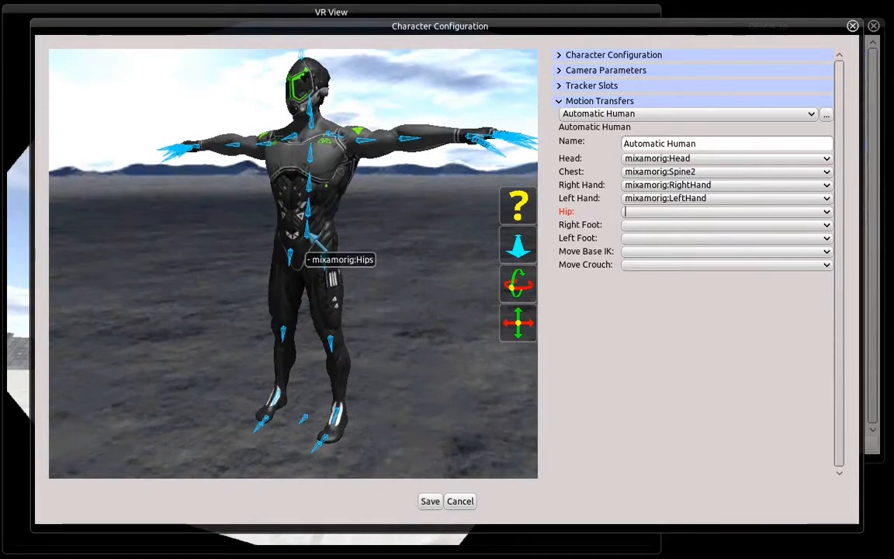
left_click(314, 245)
left_click(581, 225)
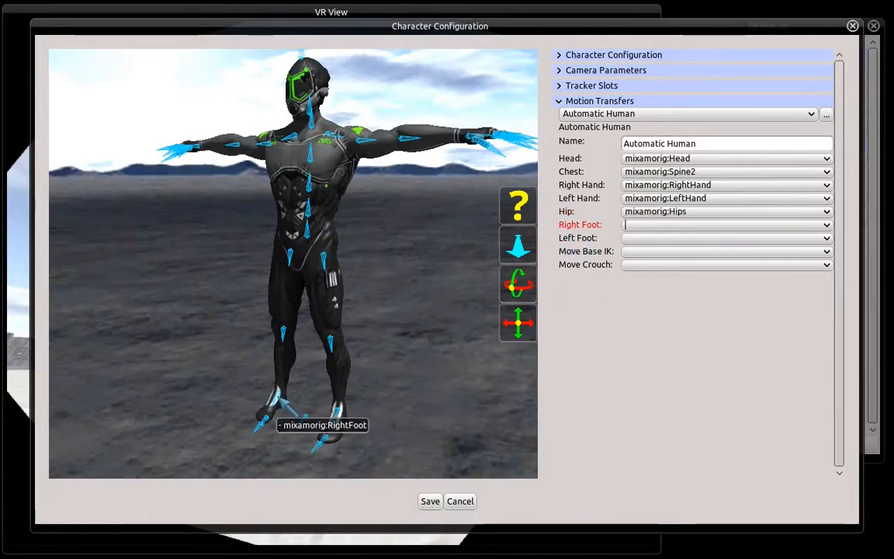
left_click(277, 396)
middle_click_drag(302, 409, 256, 426)
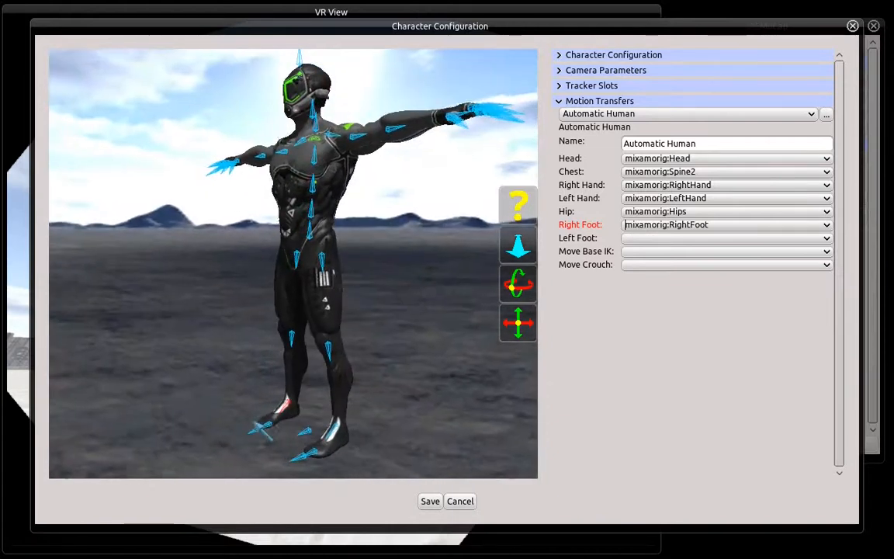
- Assign the mixamorig:LeftFoot bone as Left Foot by picking it on the character
left_click(582, 239)
left_click(330, 428)
middle_click_drag(331, 429, 414, 312)
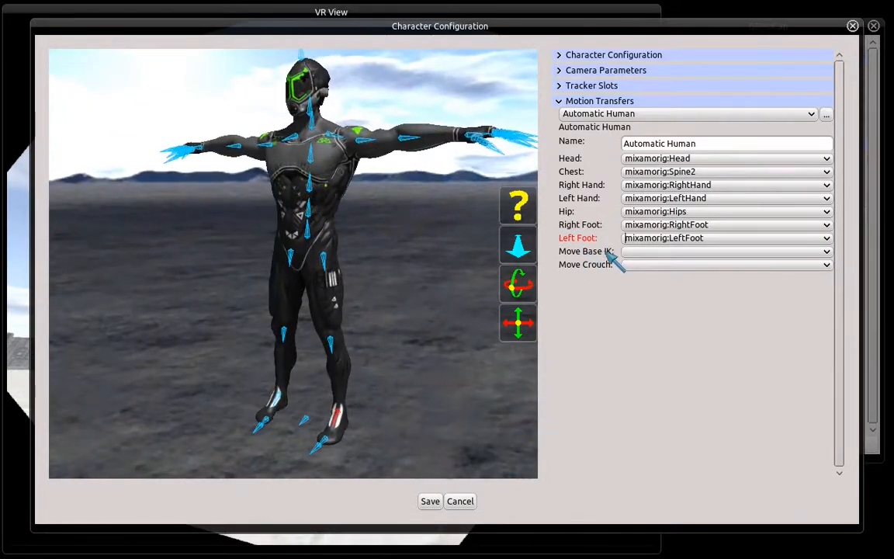
middle_click_drag(375, 255, 381, 258)
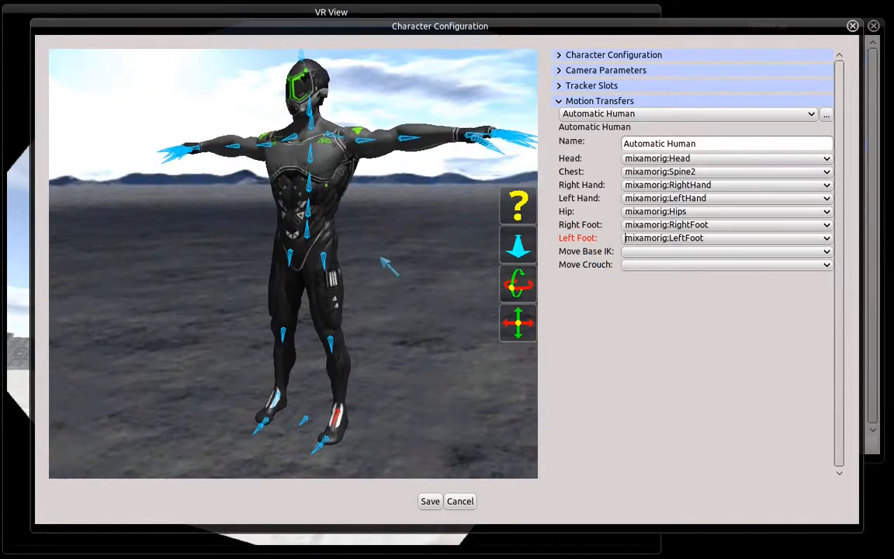
- Set the Move Base IK option of the Automatic Human transfer to the base ik move
left_click(690, 252)
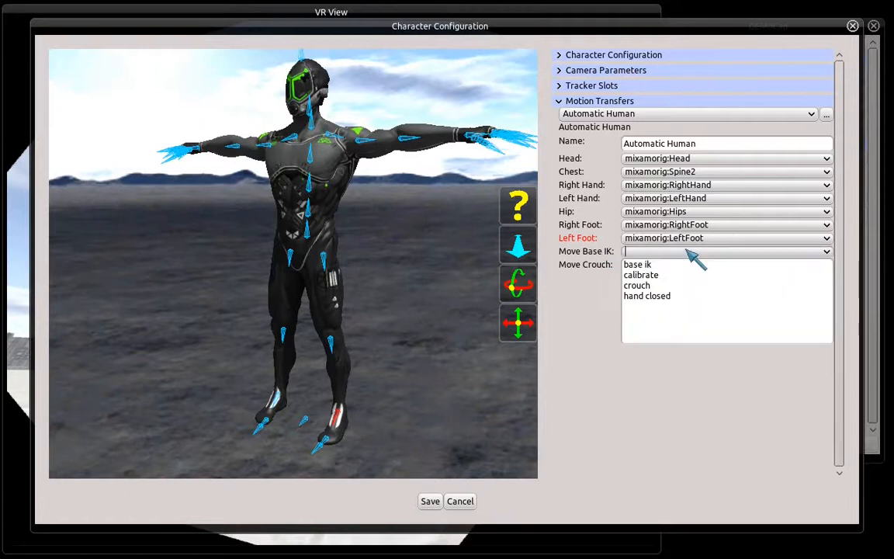
left_click(657, 265)
middle_click_drag(401, 349, 391, 307)
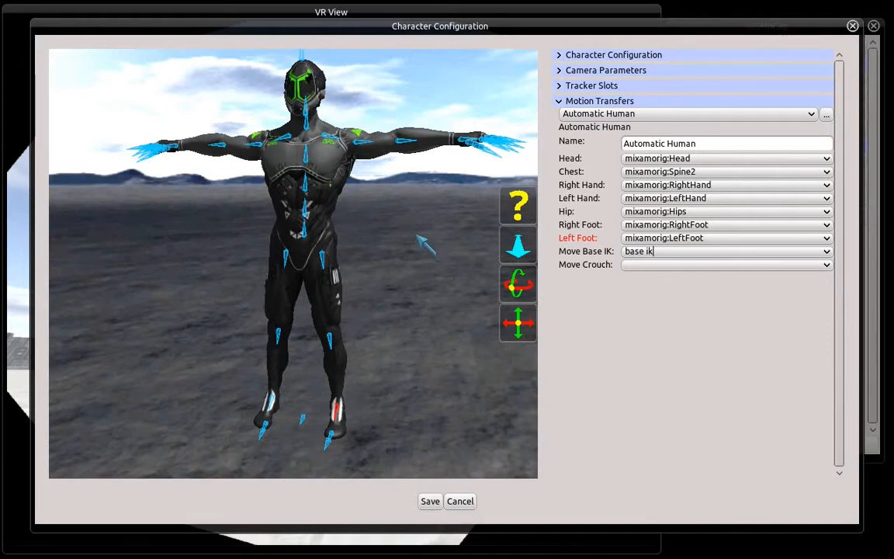
left_click_drag(424, 253, 248, 302)
left_click_drag(316, 305, 429, 303)
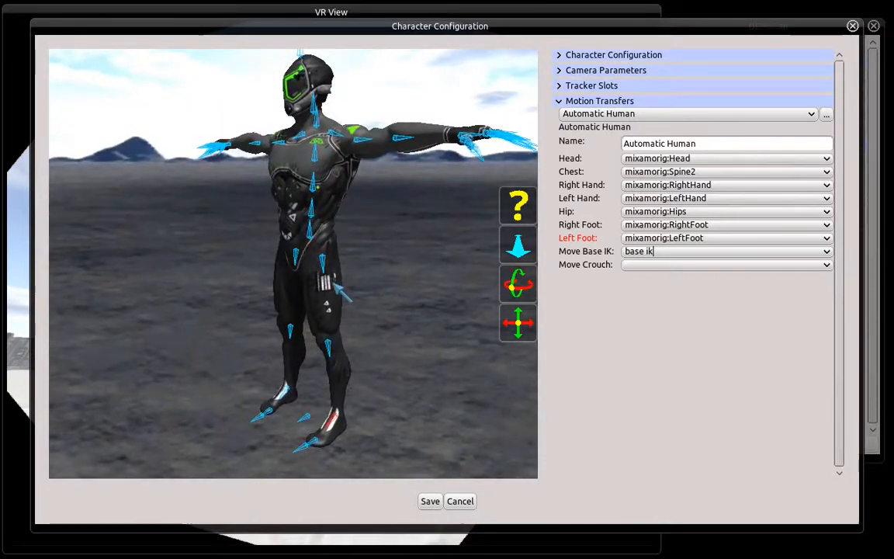
left_click_drag(343, 301, 277, 326)
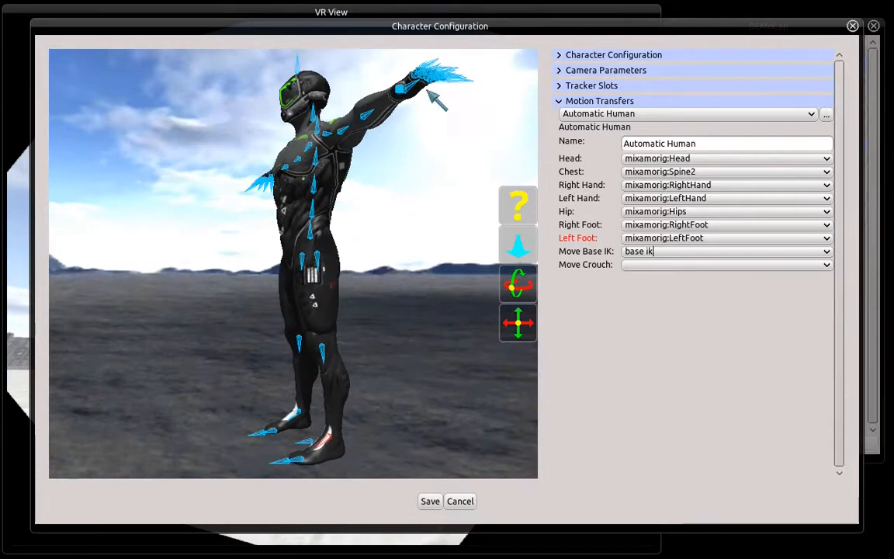
left_click_drag(251, 309, 368, 266)
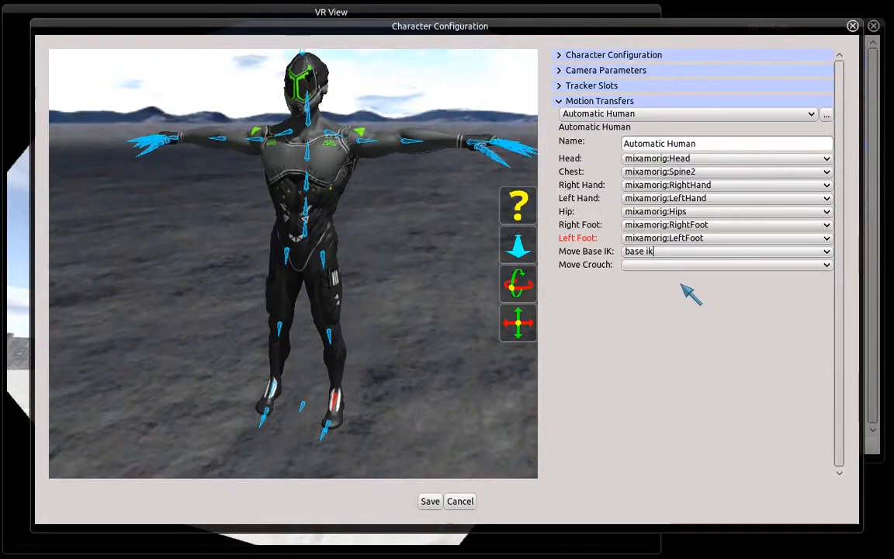
- Set the Move Crouch option of the Automatic Human transfer to the crouch move
left_click(655, 266)
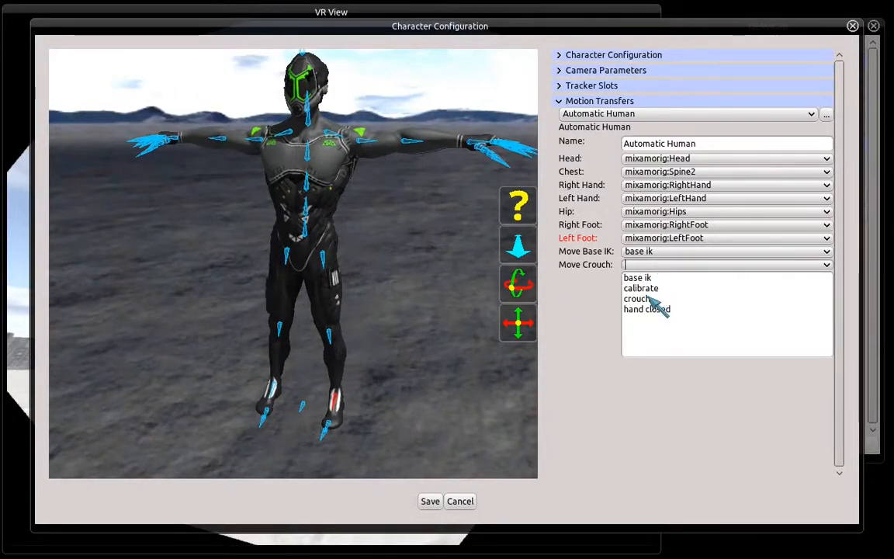
left_click(646, 298)
left_click_drag(397, 300, 320, 333)
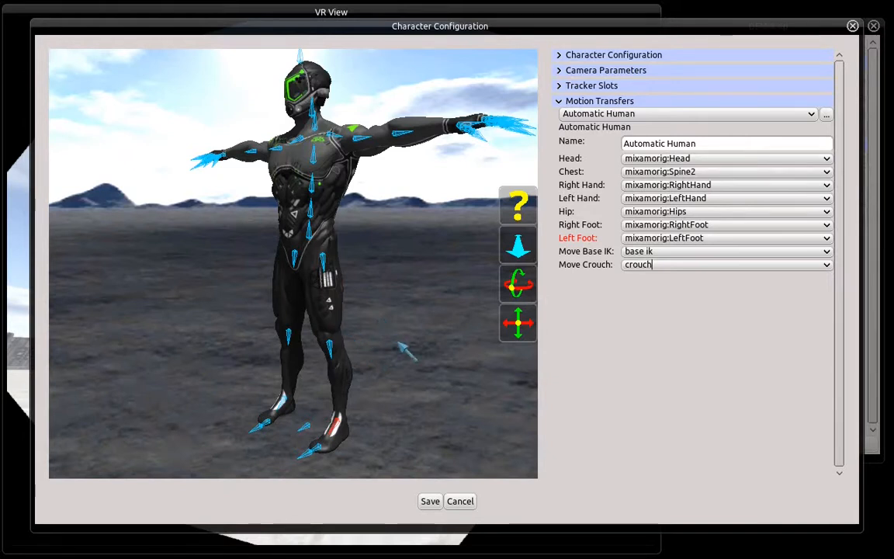
left_click_drag(369, 300, 461, 296)
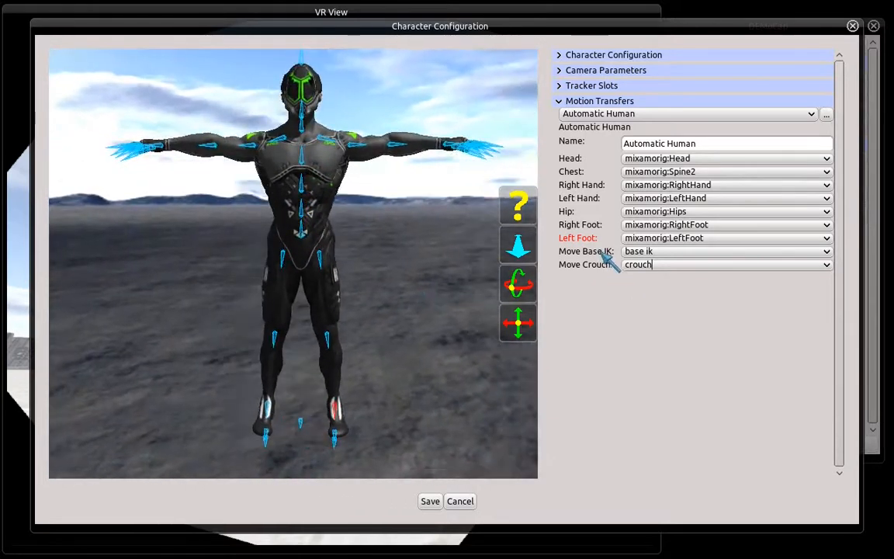
left_click(732, 145)
left_click_drag(353, 334, 305, 333)
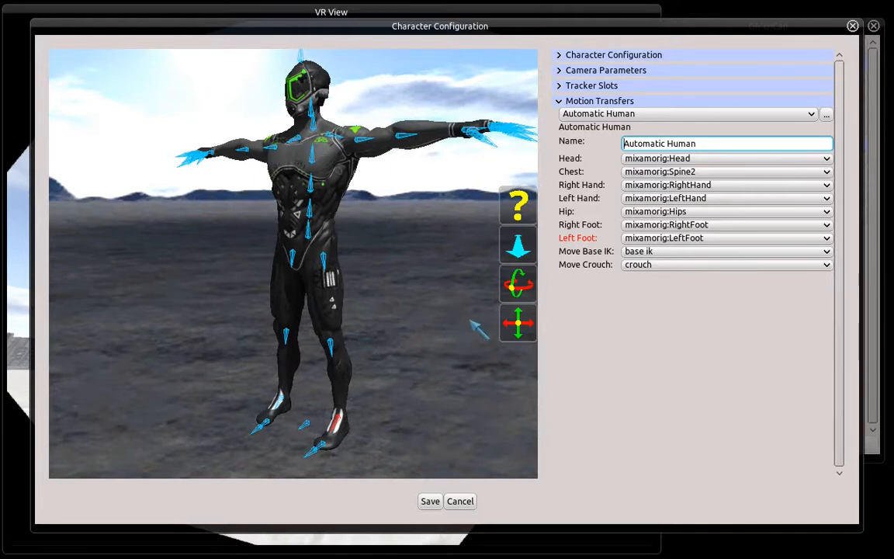
- Add a motion transfer of type Fingers and name it Right Fingers
left_click(827, 115)
left_click(854, 132)
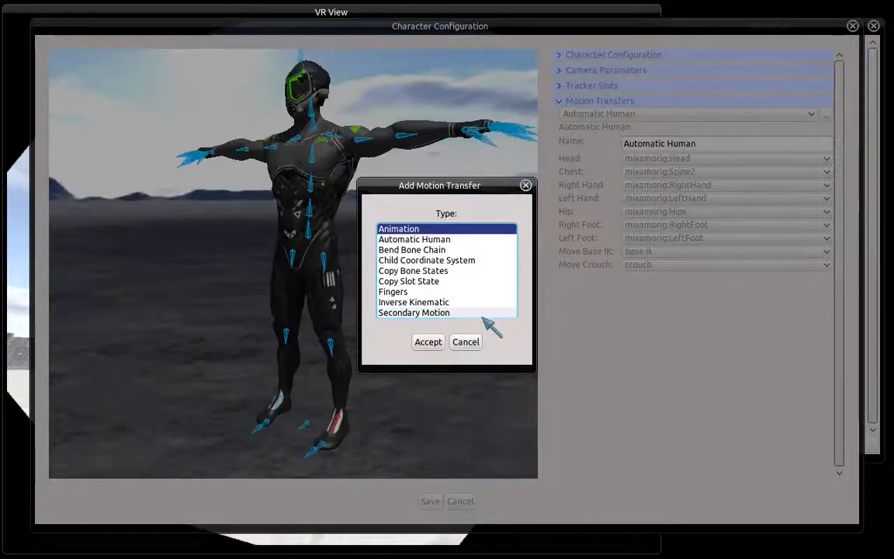
left_click(412, 292)
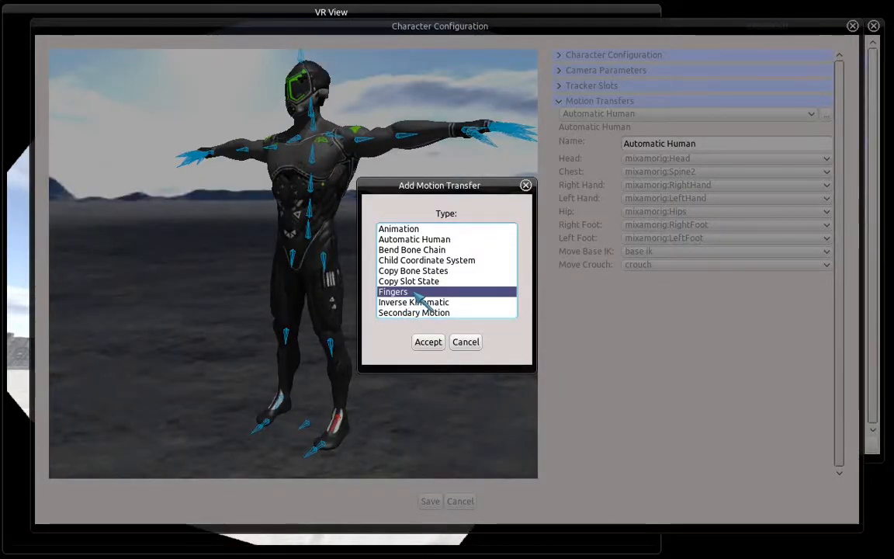
left_click(432, 343)
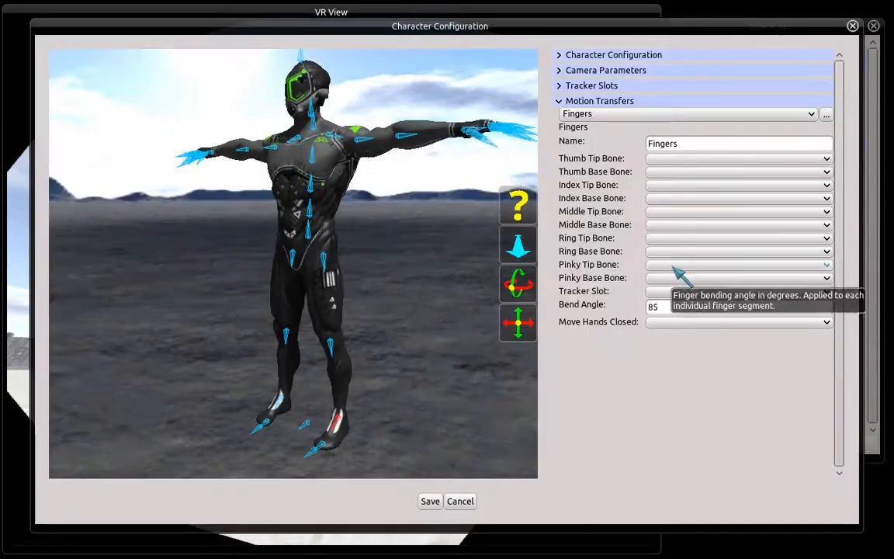
left_click(690, 139)
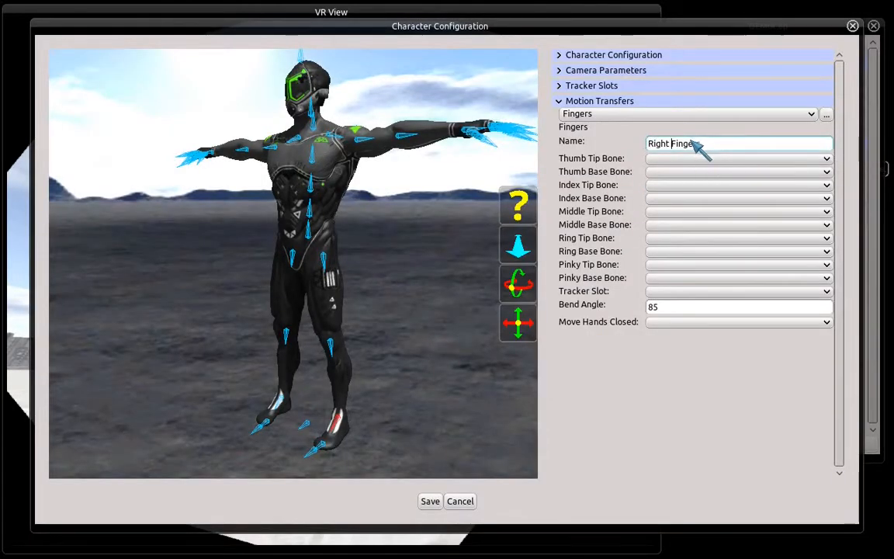
- Assign mixamorig:RightHandThumb3 as the Thumb Tip Bone and mixamorig:RightHandThumb1 as the Thumb Base Bone by picking them on the right hand
left_click(598, 159)
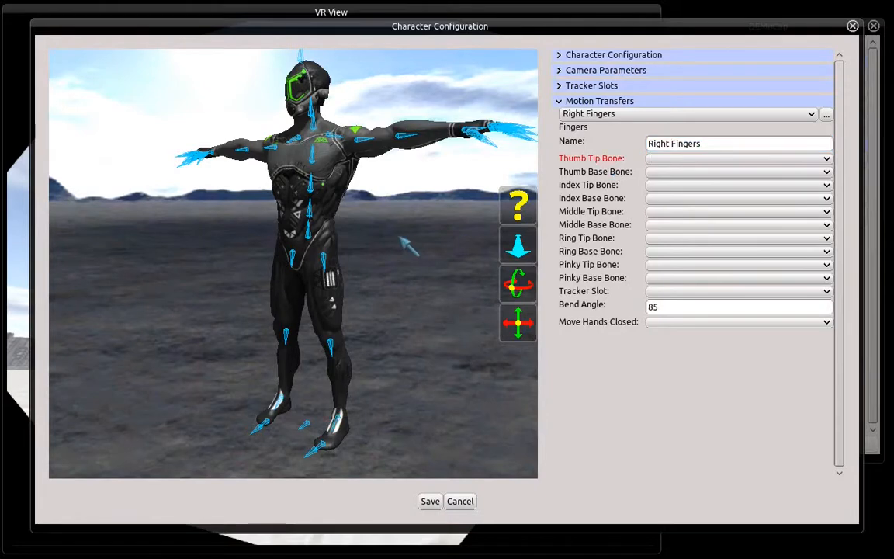
middle_click_drag(330, 273, 419, 62)
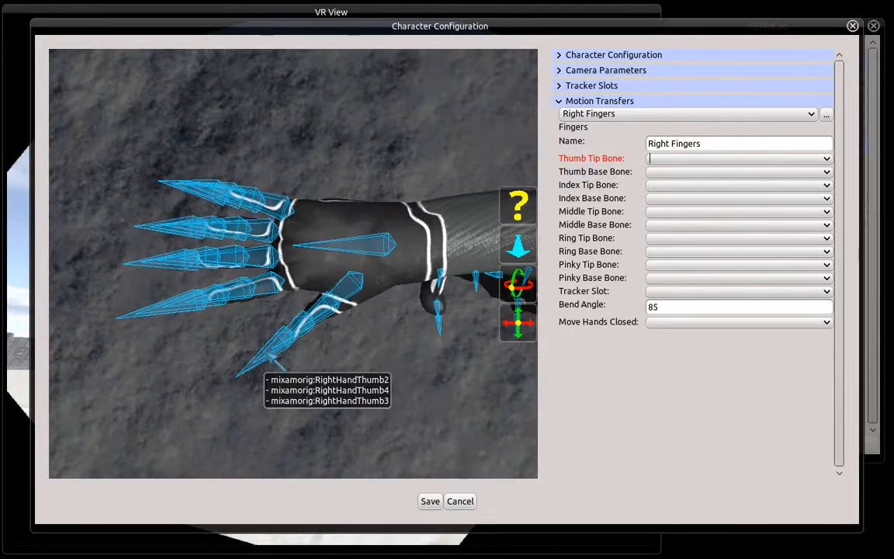
left_click(272, 359)
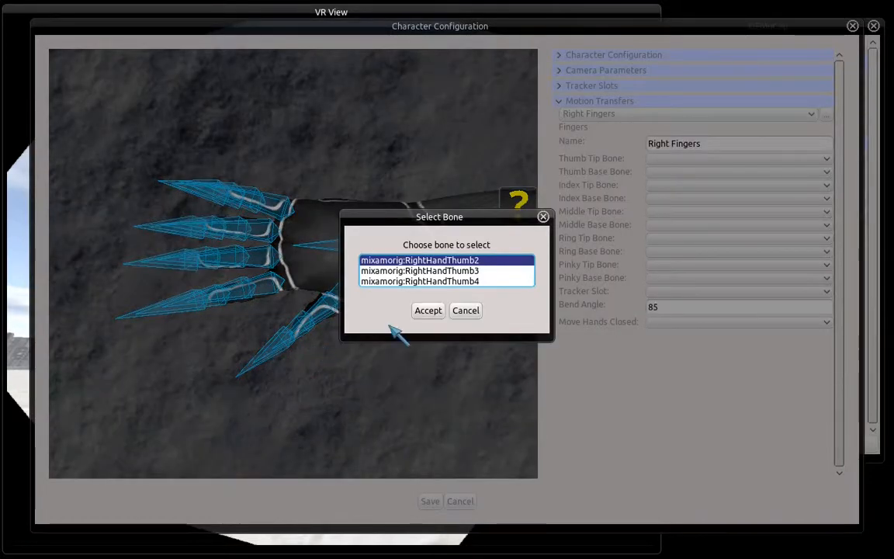
left_click(481, 273)
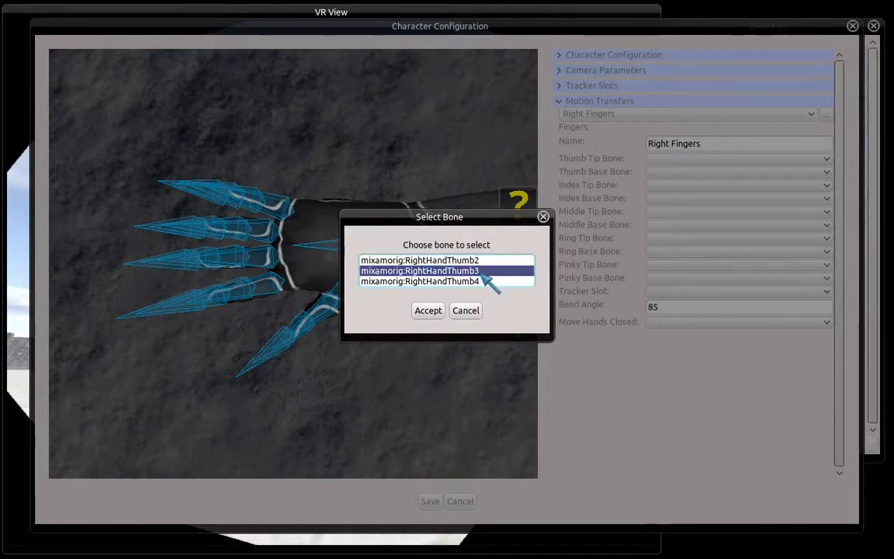
left_click(430, 309)
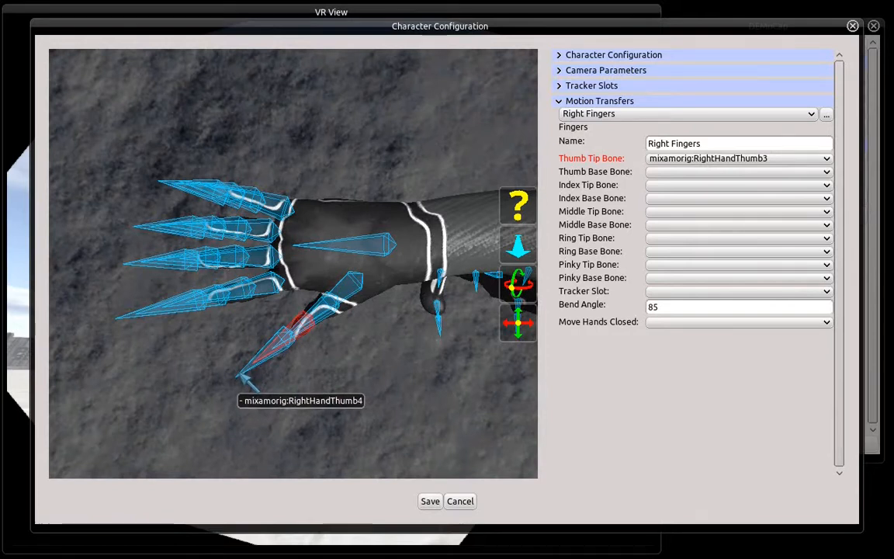
left_click(599, 172)
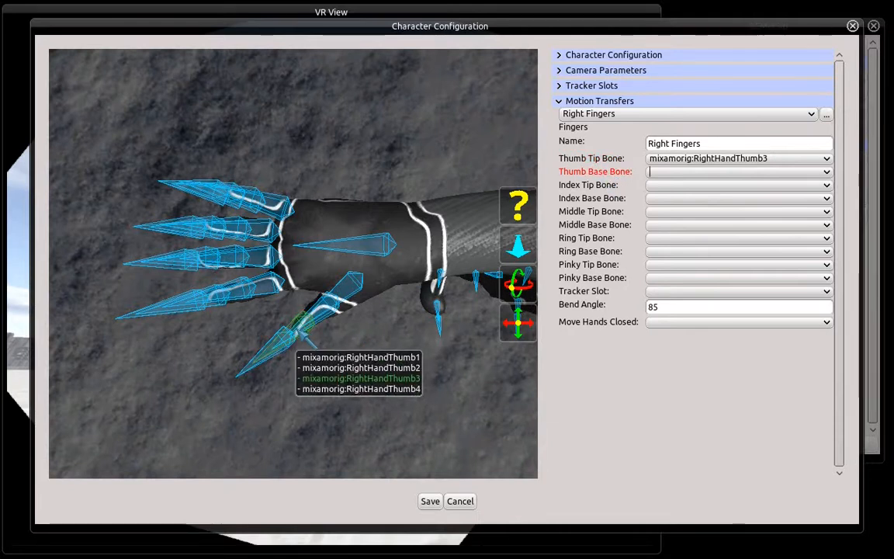
left_click(353, 297)
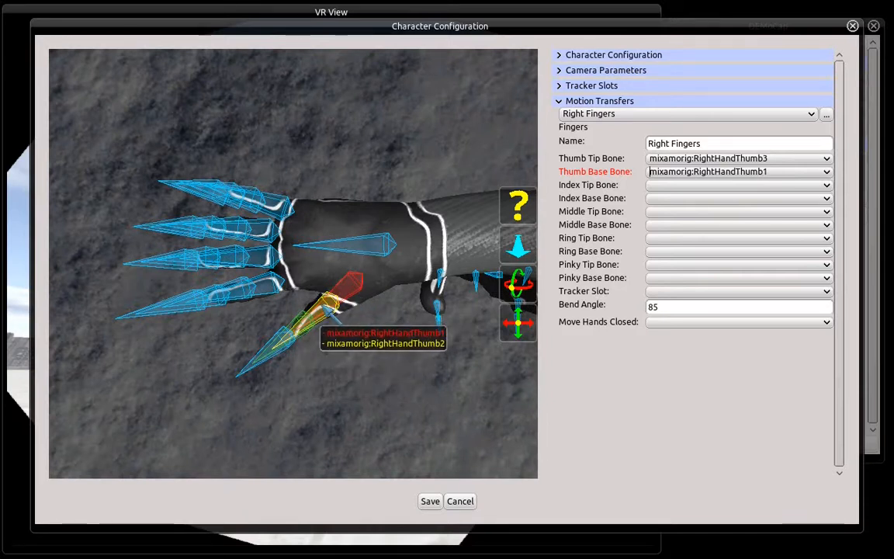
- Assign mixamorig:RightHandIndex3 as the Index Tip Bone and mixamorig:RightHandIndex1 as the Index Base Bone by picking them on the right hand
left_click(611, 193)
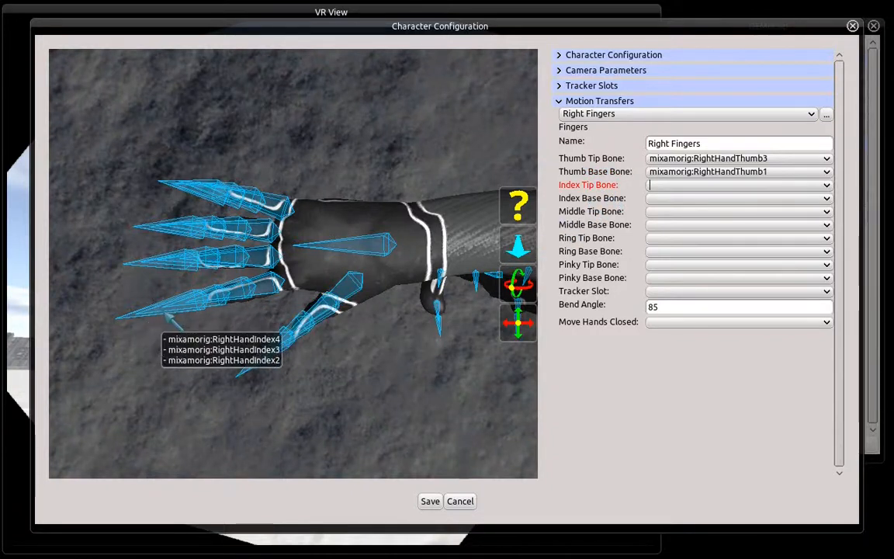
left_click(281, 310)
left_click(411, 270)
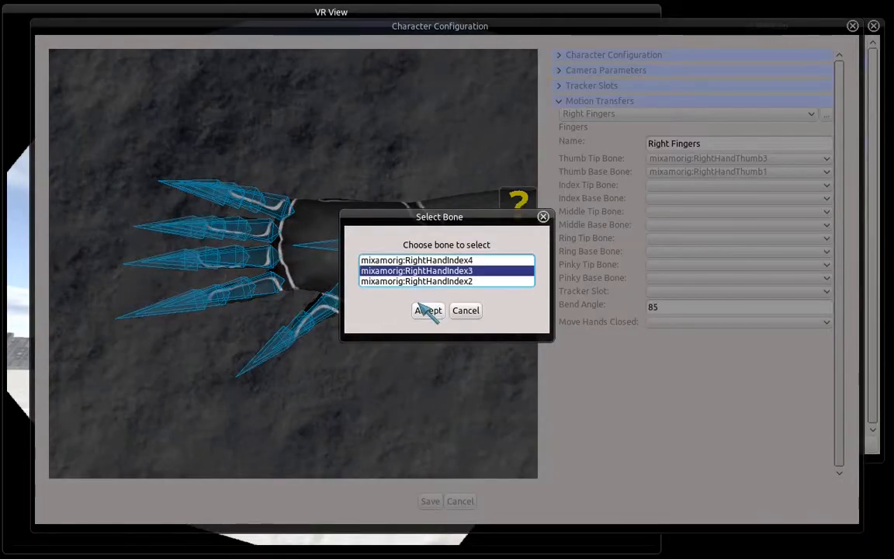
left_click(429, 311)
left_click(655, 198)
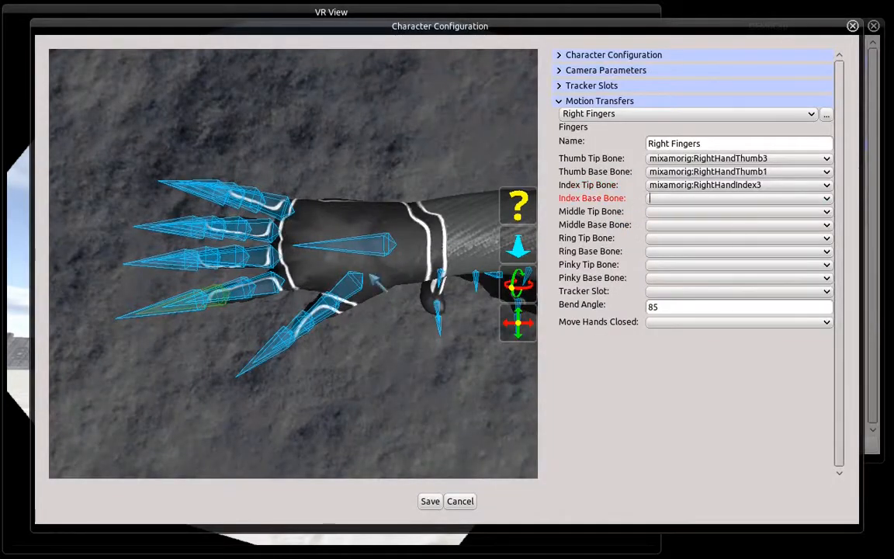
left_click(287, 304)
- Assign mixamorig:RightHandMiddle3 as the Middle Tip Bone by picking it on the right hand's middle finger
left_click(612, 213)
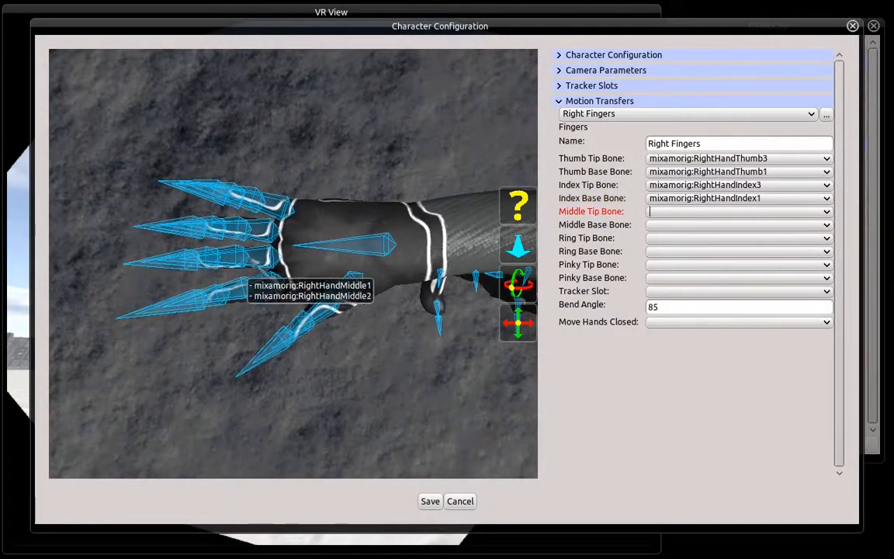
left_click(309, 274)
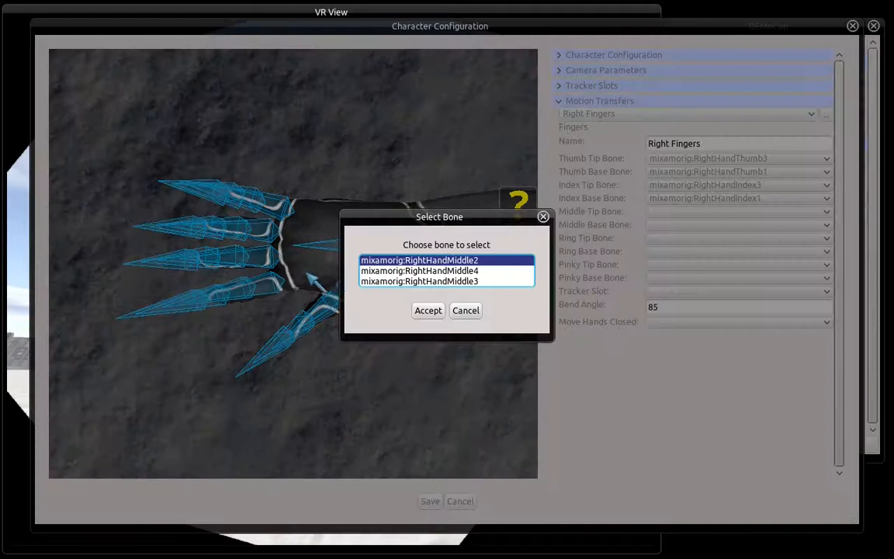
left_click(404, 270)
left_click(405, 281)
left_click(428, 310)
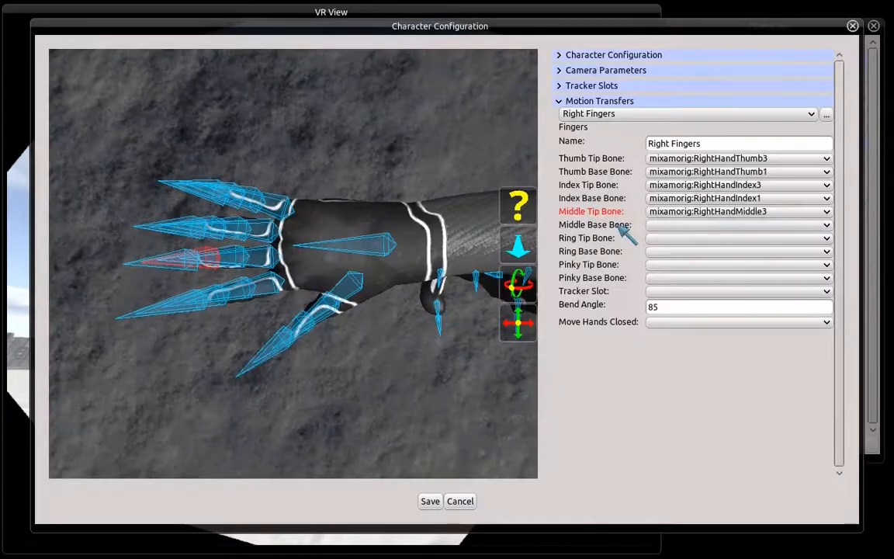
- Assign mixamorig:RightHandMiddle1 as the Middle Base Bone by picking it on the right hand's middle finger
left_click(597, 224)
left_click(245, 268)
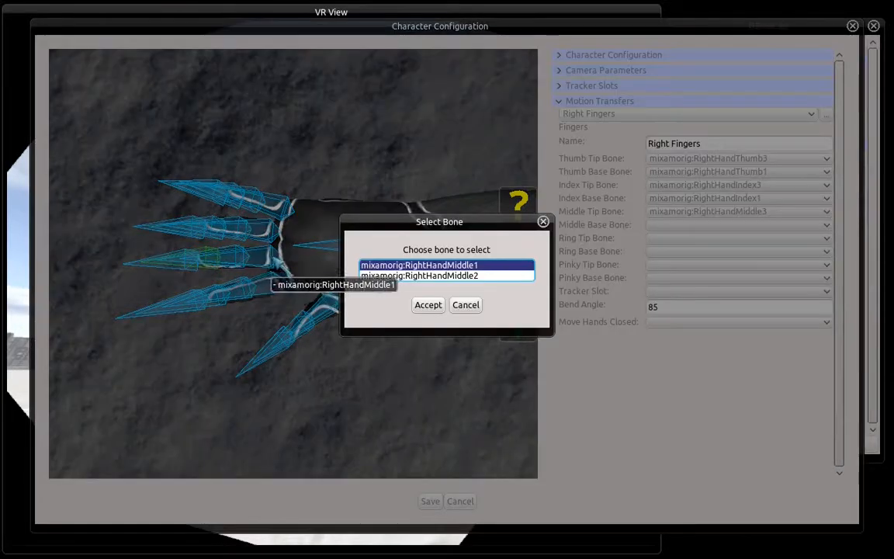
left_click(427, 304)
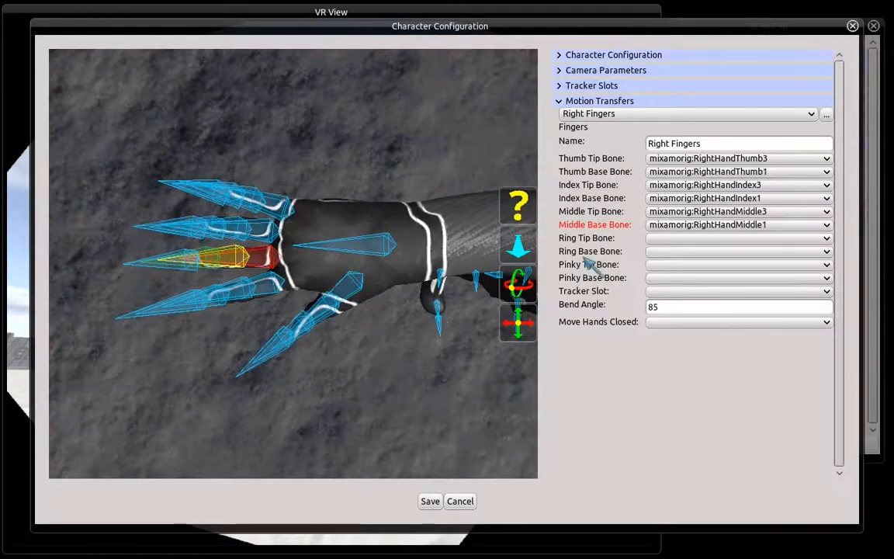
- Assign mixamorig:RightHandRing3 as the Ring Tip Bone and mixamorig:RightHandRing1 as the Ring Base Bone by picking them on the right hand
left_click(598, 237)
left_click(240, 287)
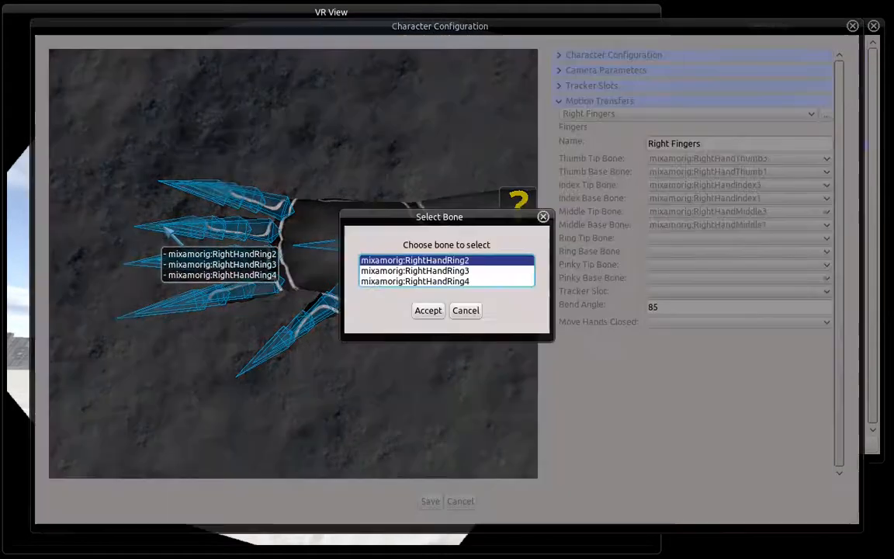
left_click(431, 281)
left_click(442, 260)
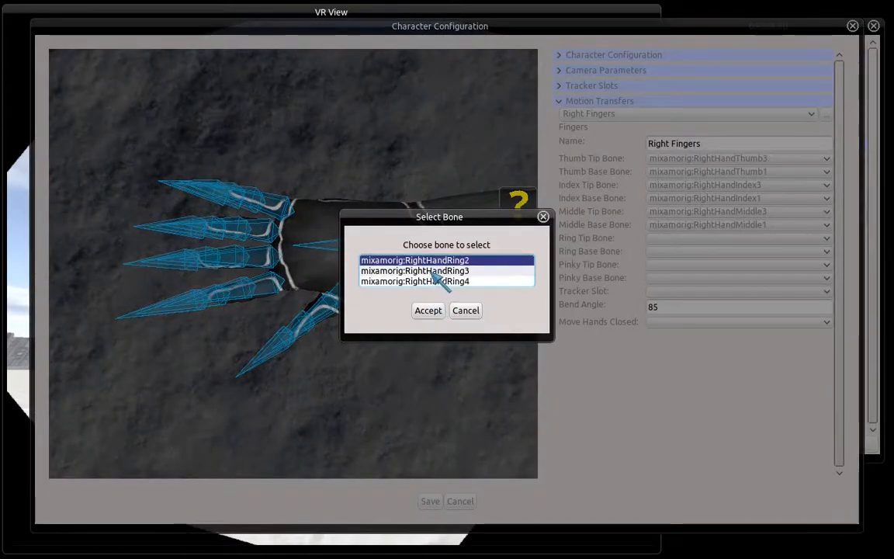
left_click(440, 271)
left_click(429, 310)
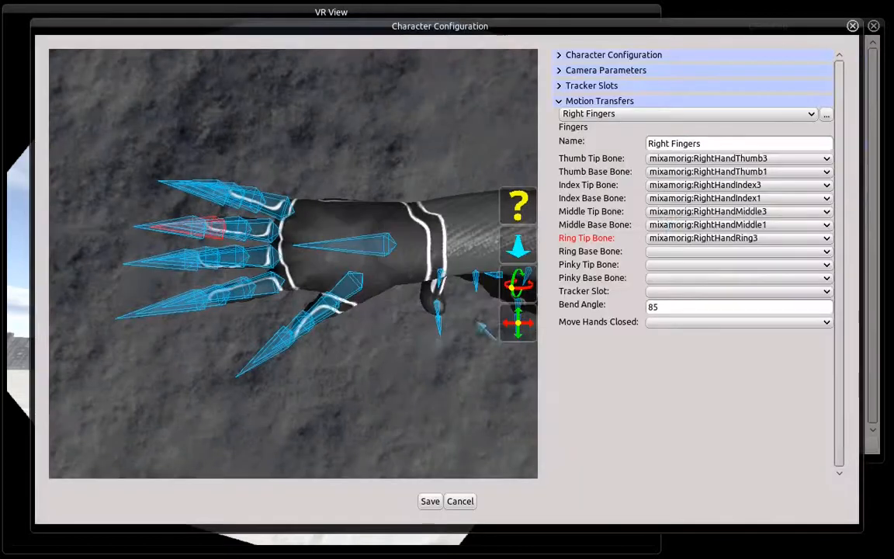
left_click(609, 251)
left_click(276, 233)
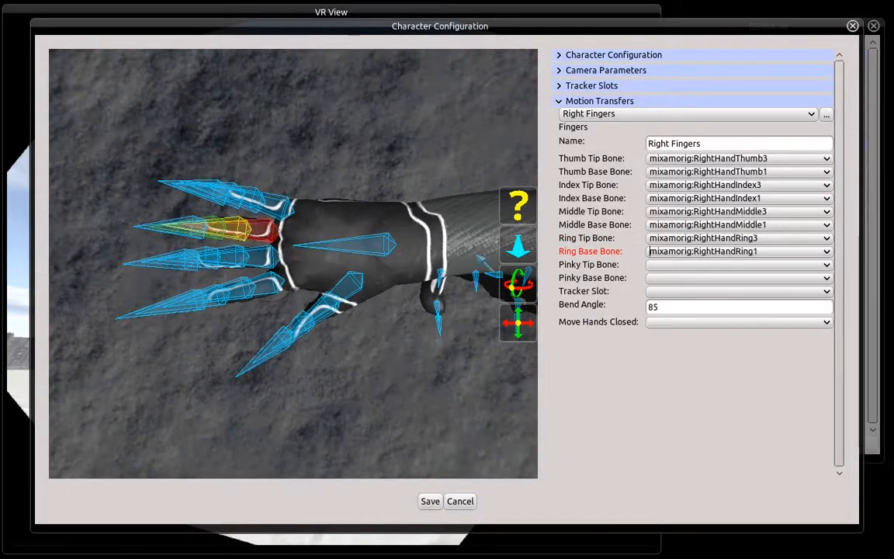
- Assign mixamorig:RightHandPinky3 as the Pinky Tip Bone and mixamorig:RightHandPinky1 as the Pinky Base Bone by picking them on the right hand
left_click(588, 265)
left_click(225, 198)
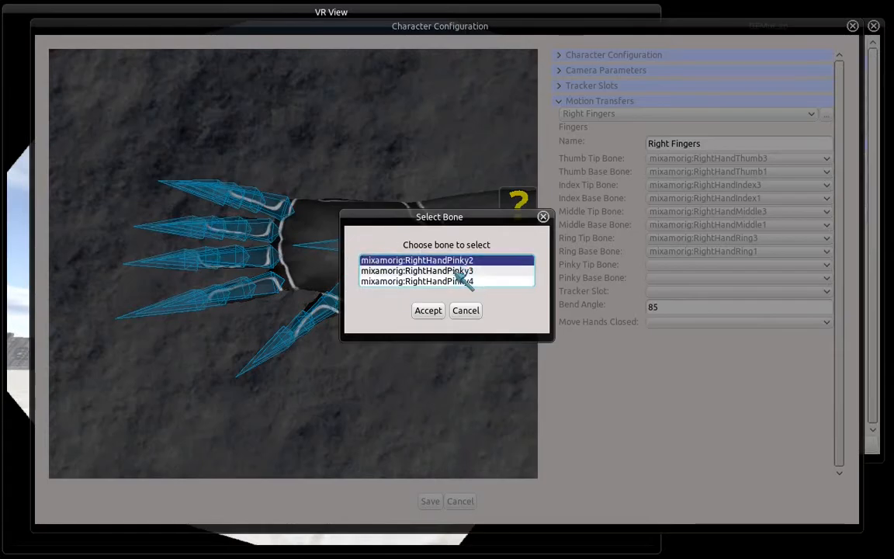
left_click(456, 272)
left_click(431, 310)
left_click(613, 280)
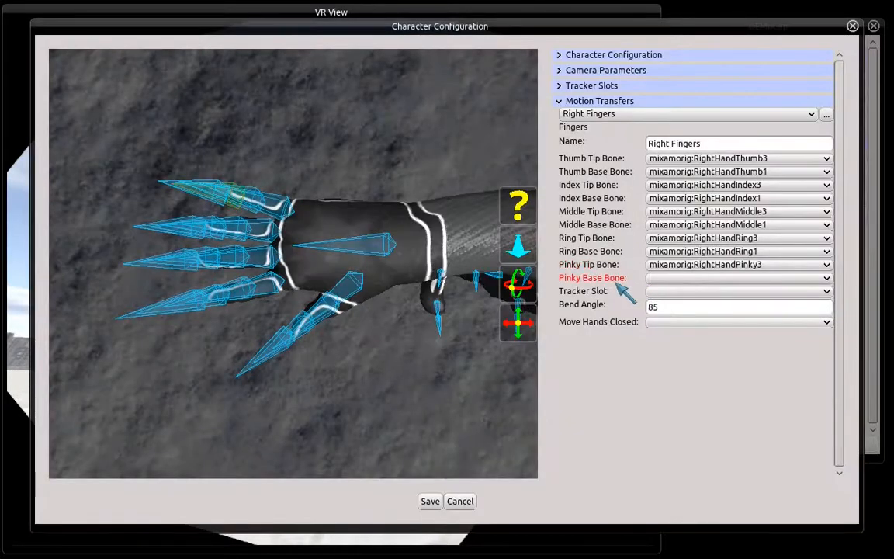
left_click(272, 214)
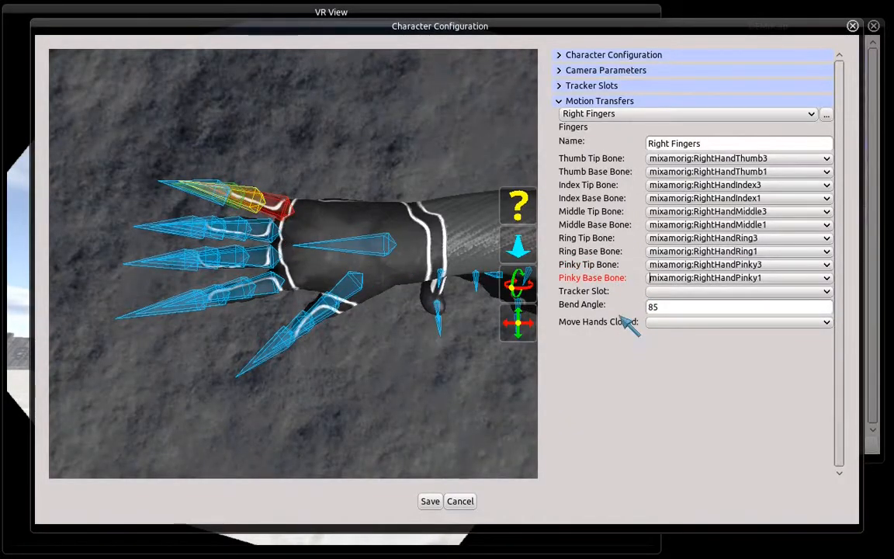
- Set the Right Fingers transfer's tracker slot to Right Hand Controller and its Move Hands Closed option to hand closed
left_click(673, 292)
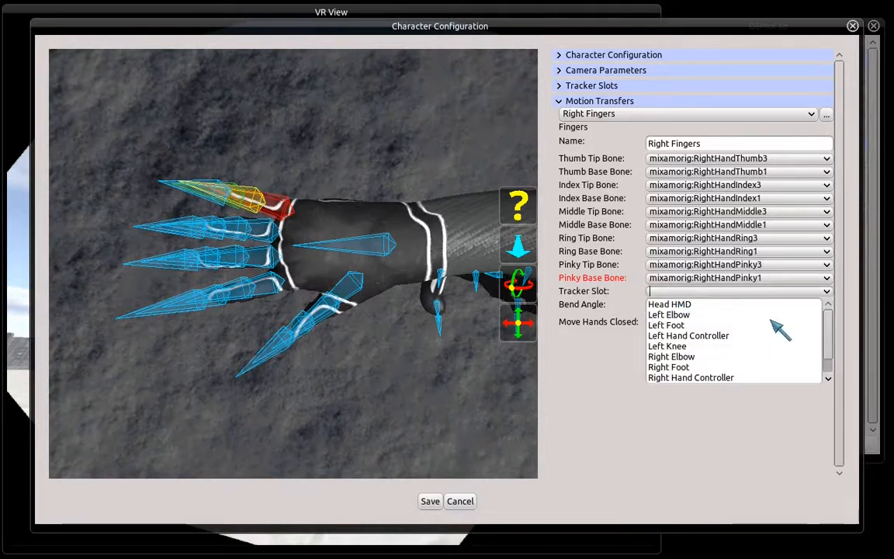
scroll(702, 375, "down", 1)
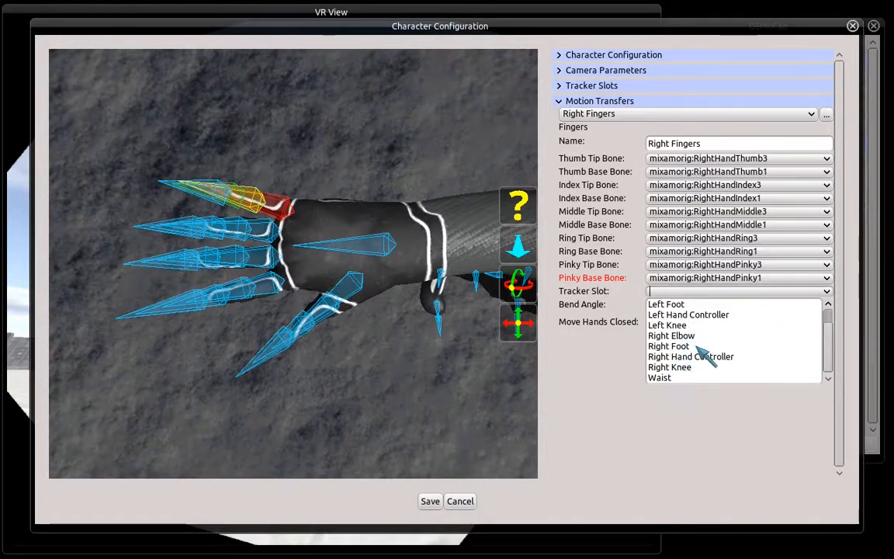
left_click(702, 357)
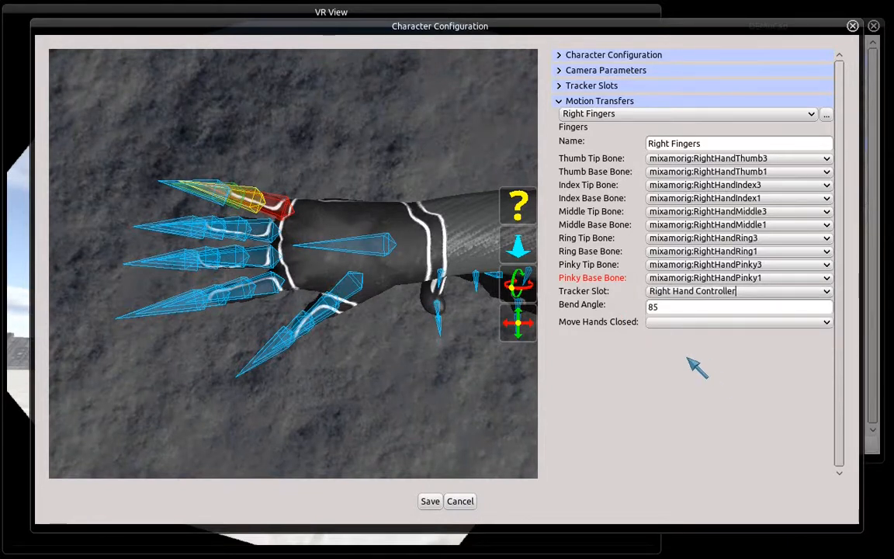
left_click(768, 321)
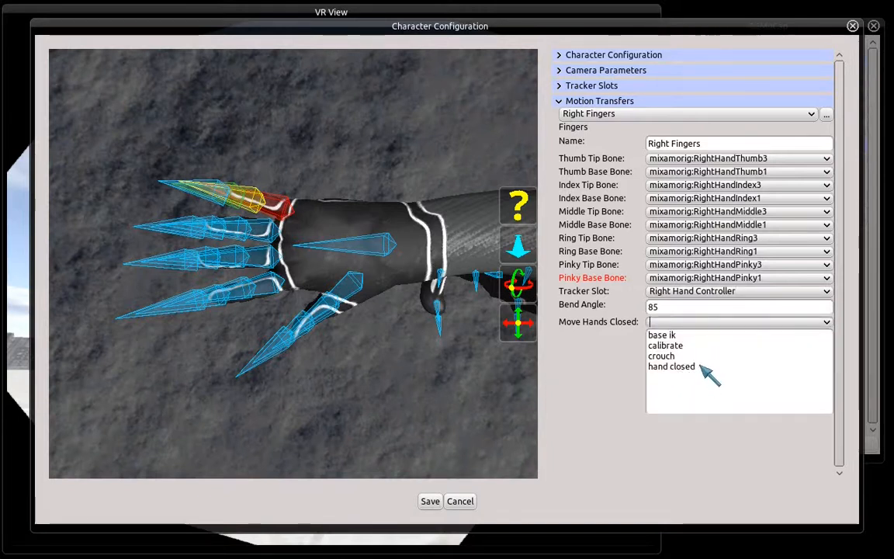
left_click(683, 366)
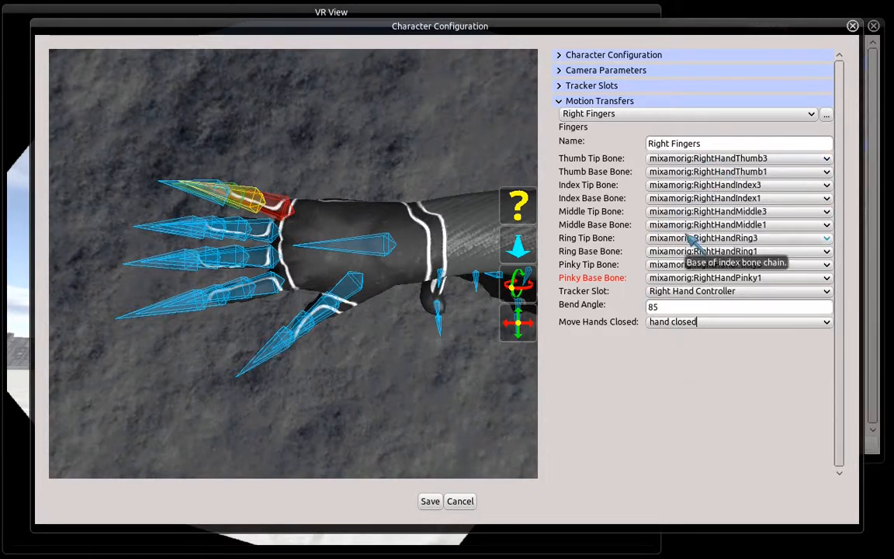
left_click(650, 307)
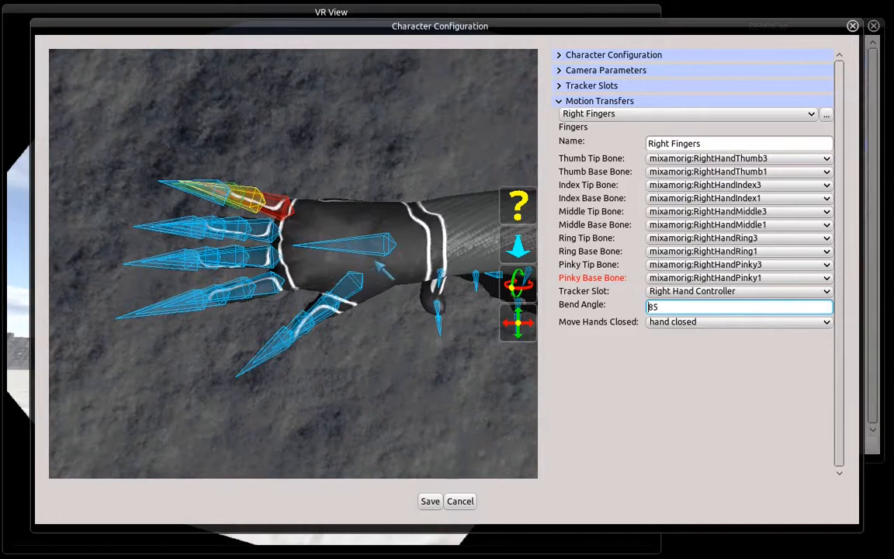
- Add another motion transfer of type Fingers and name it Left Fingers
right_click_drag(375, 262, 376, 368)
middle_click_drag(357, 274, 23, 312)
scroll(402, 248, "up", 8)
middle_click_drag(400, 220, 357, 249)
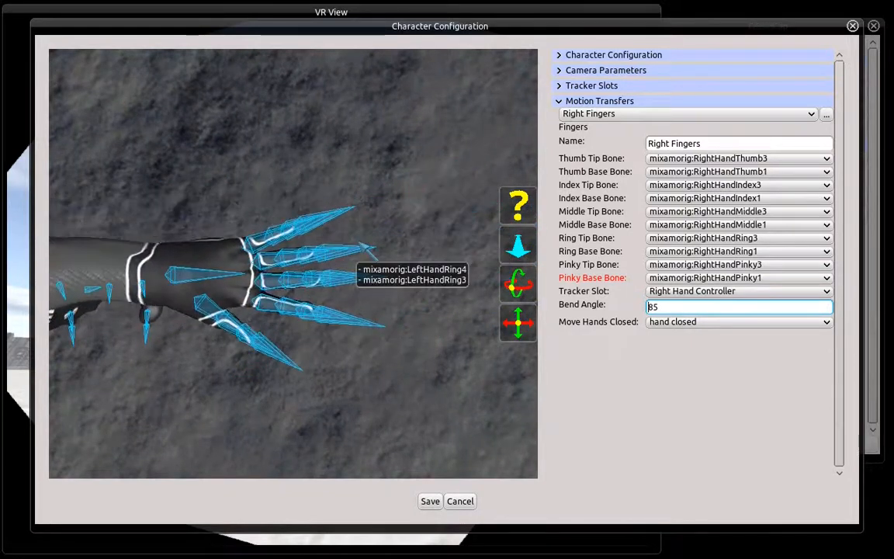
scroll(365, 259, "up", 2)
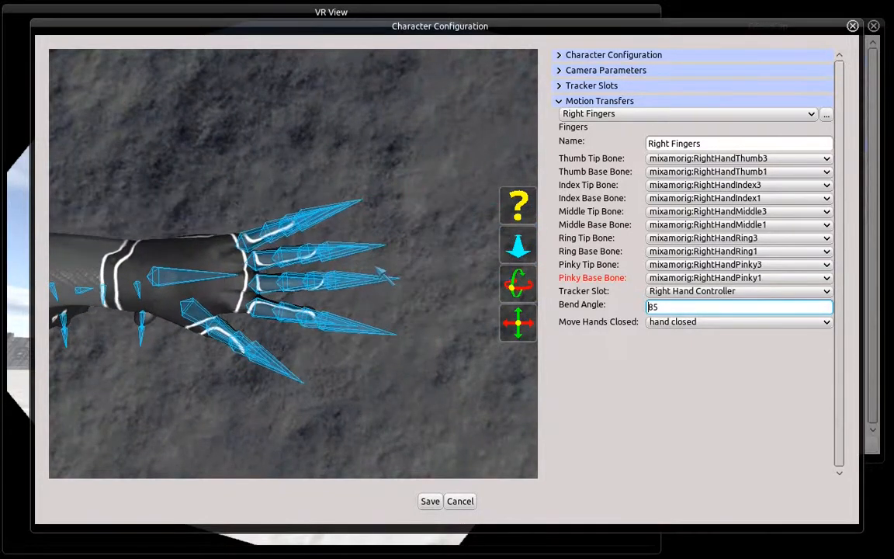
left_click(827, 114)
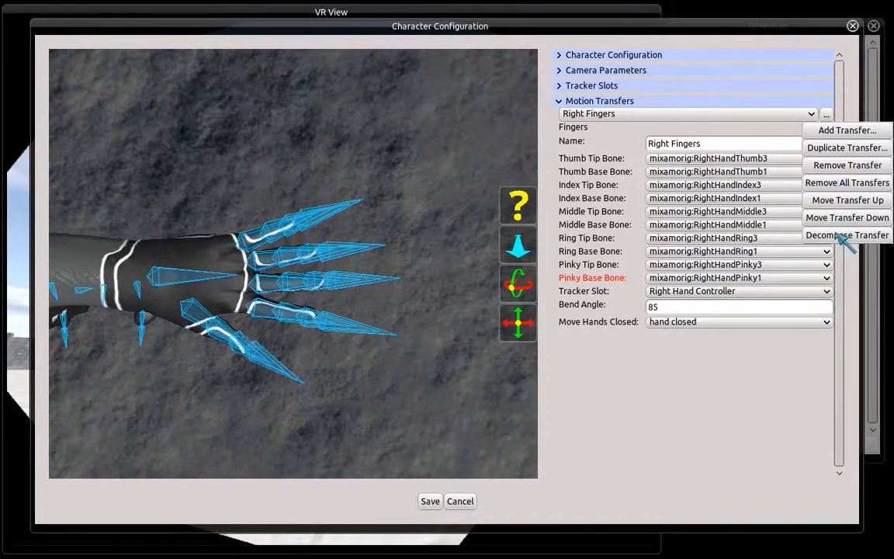
left_click(846, 130)
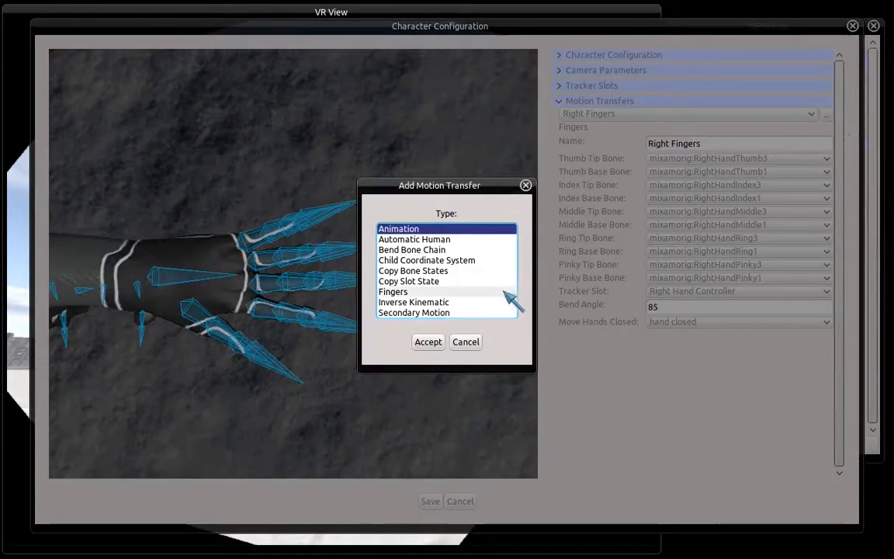
left_click(421, 294)
left_click(429, 342)
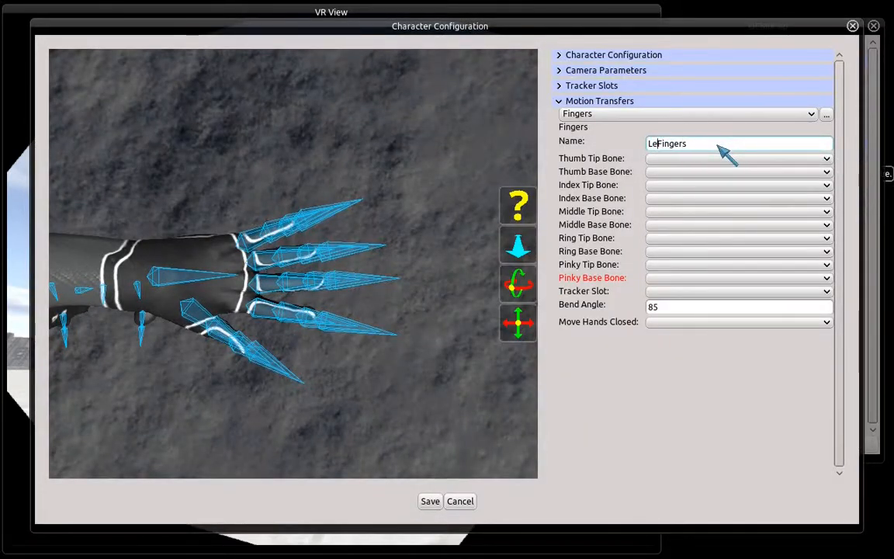
key("Tab")
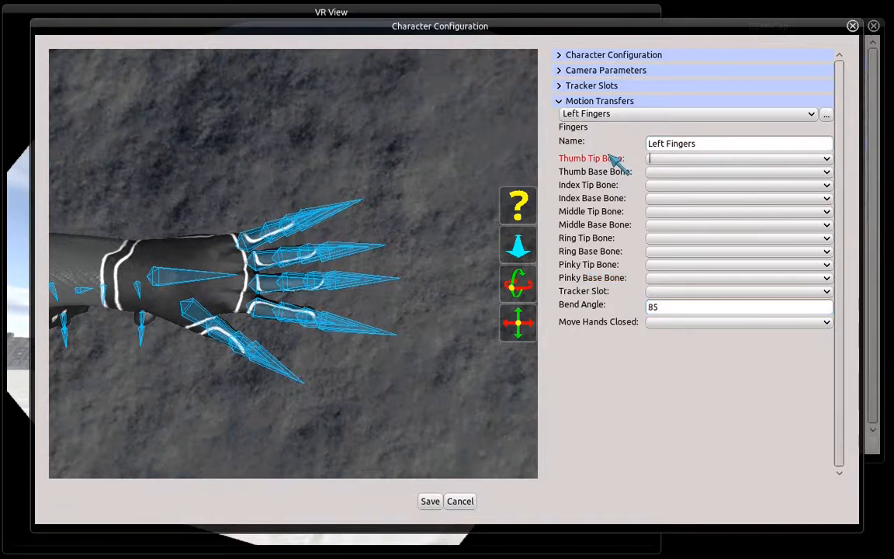
- Assign mixamorig:LeftHandThumb3 as the Thumb Tip Bone and mixamorig:LeftHandThumb1 as the Thumb Base Bone by picking them on the left hand
left_click(341, 381)
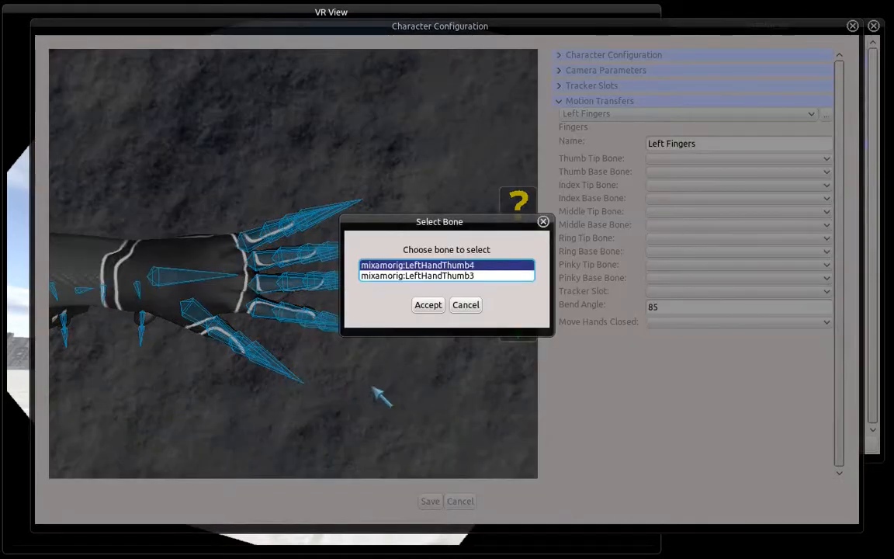
left_click(396, 276)
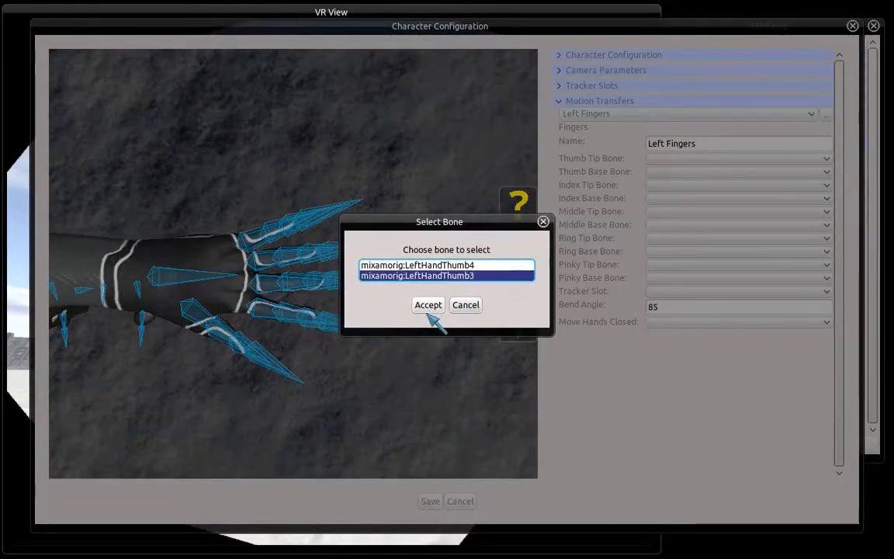
left_click(427, 305)
left_click(603, 172)
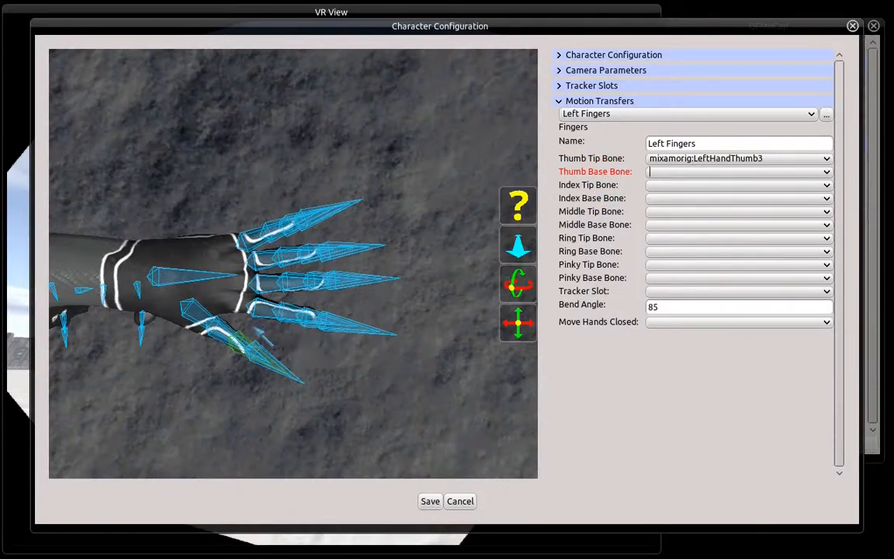
left_click(225, 339)
- Assign mixamorig:LeftHandIndex3 as the Index Tip Bone and mixamorig:LeftHandIndex1 as the Index Base Bone by picking them on the left hand
left_click(583, 185)
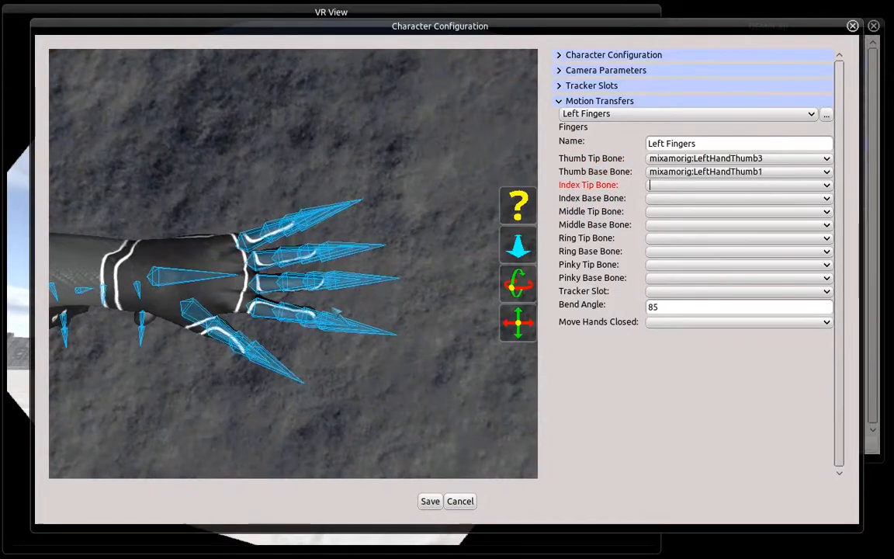
left_click(298, 296)
left_click(466, 270)
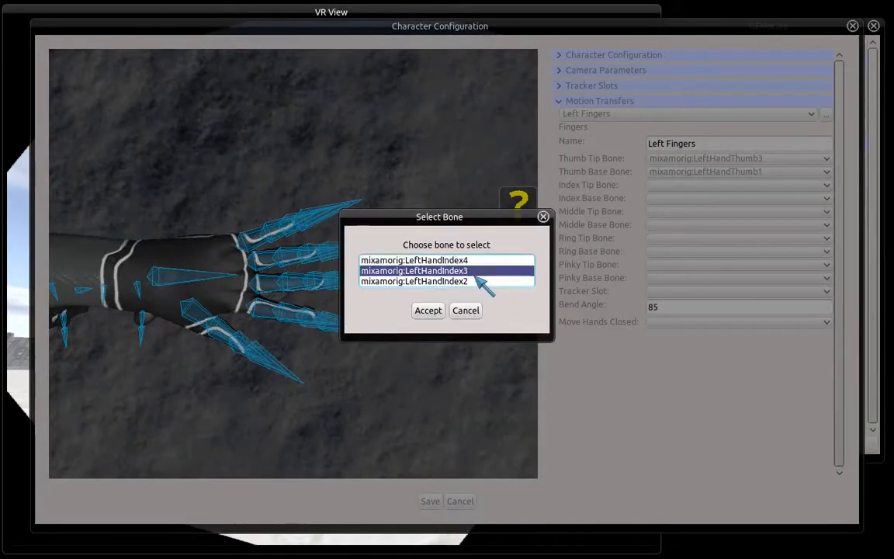
left_click(428, 311)
left_click(601, 199)
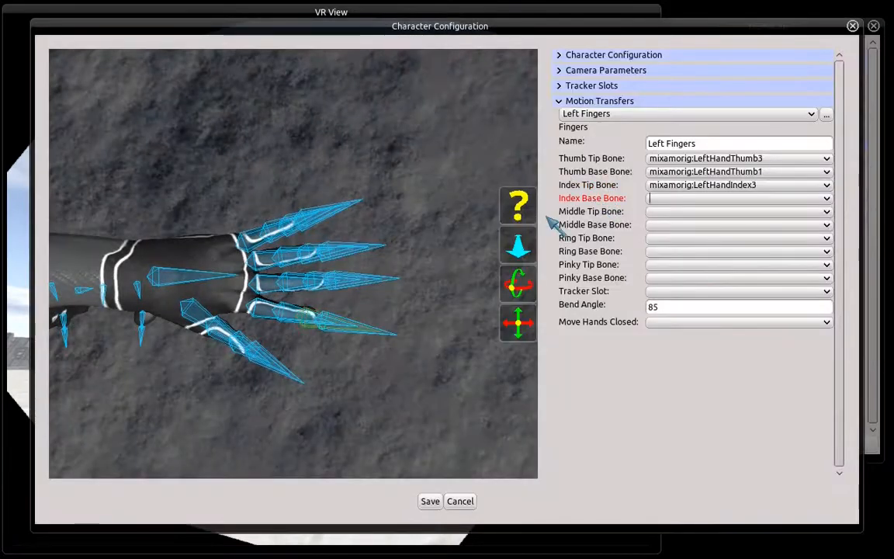
left_click(260, 309)
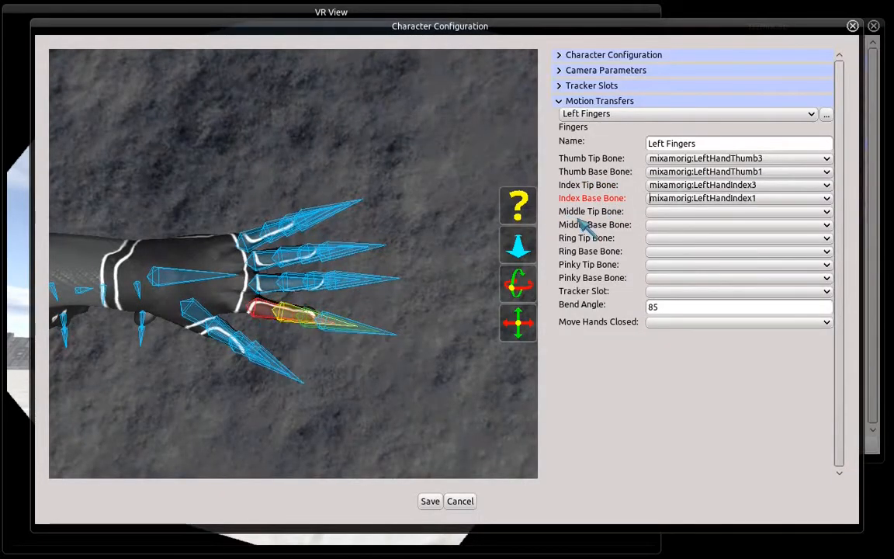
- Assign mixamorig:LeftHandMiddle3 as the Middle Tip Bone and mixamorig:LeftHandMiddle1 as the Middle Base Bone by picking them on the left hand
left_click(581, 212)
left_click(325, 278)
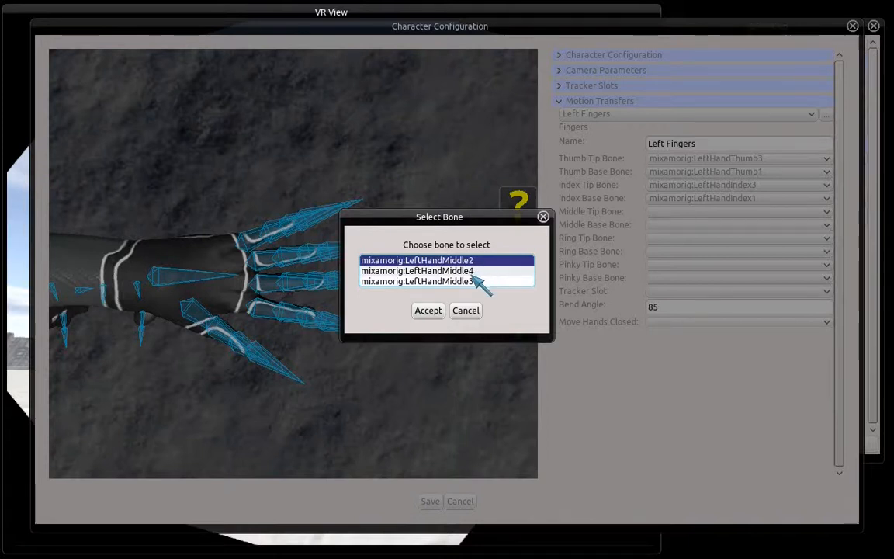
left_click(473, 281)
left_click(428, 311)
left_click(598, 225)
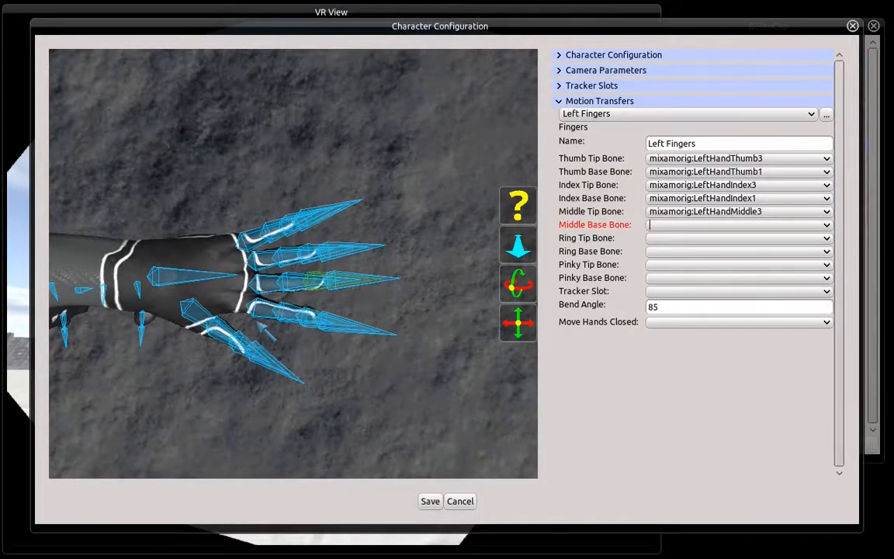
left_click(272, 283)
- Assign mixamorig:LeftHandRing3 as the Ring Tip Bone and mixamorig:LeftHandRing1 as the Ring Base Bone by picking them on the left hand
left_click(578, 238)
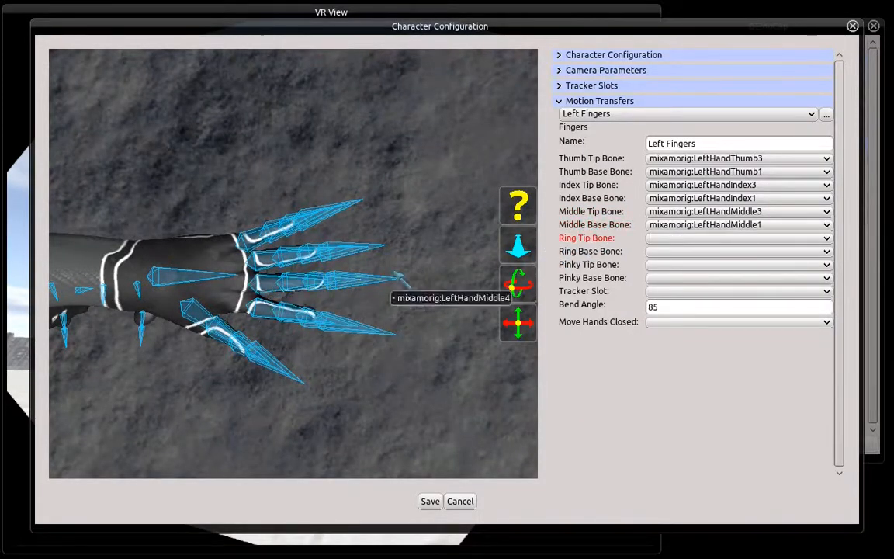
left_click(353, 255)
left_click(431, 271)
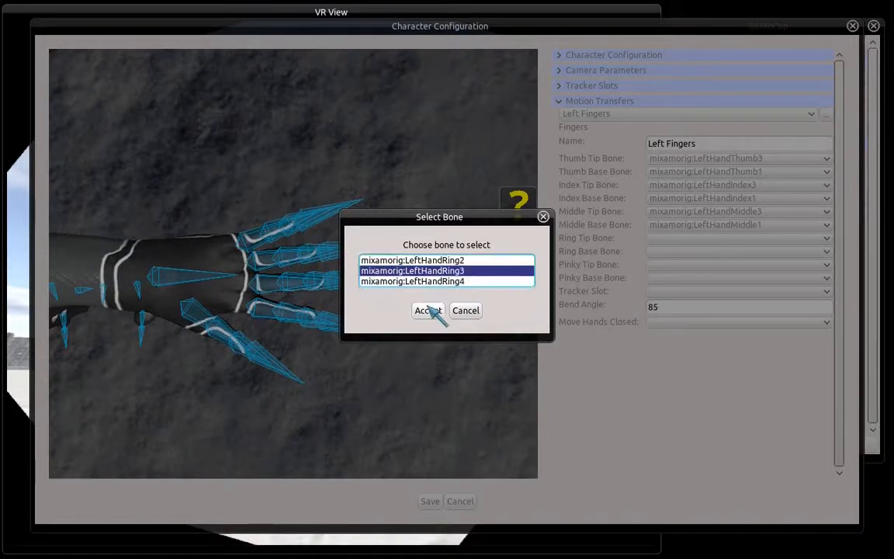
left_click(428, 311)
left_click(602, 252)
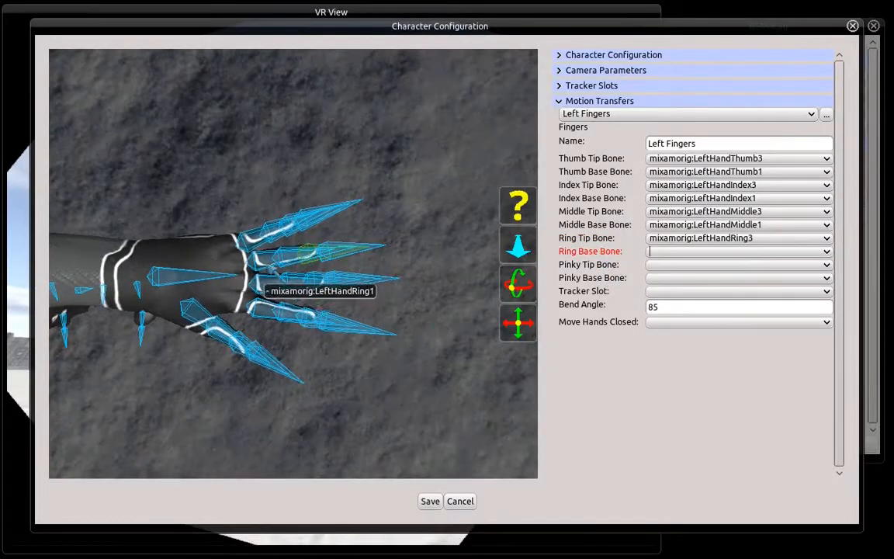
left_click(259, 263)
- Assign mixamorig:LeftHandPinky3 as the Pinky Tip Bone and mixamorig:LeftHandPinky1 as the Pinky Base Bone by picking them on the left hand
left_click(586, 265)
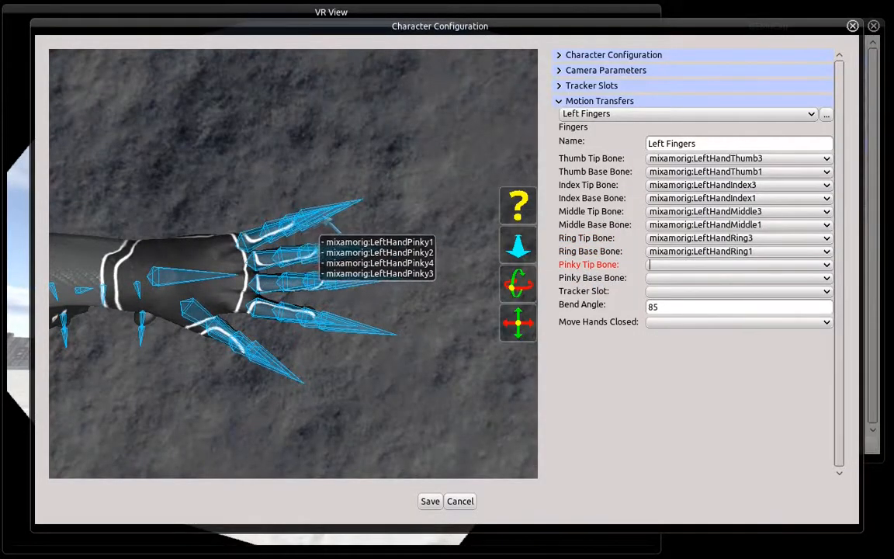
left_click(310, 226)
left_click(434, 281)
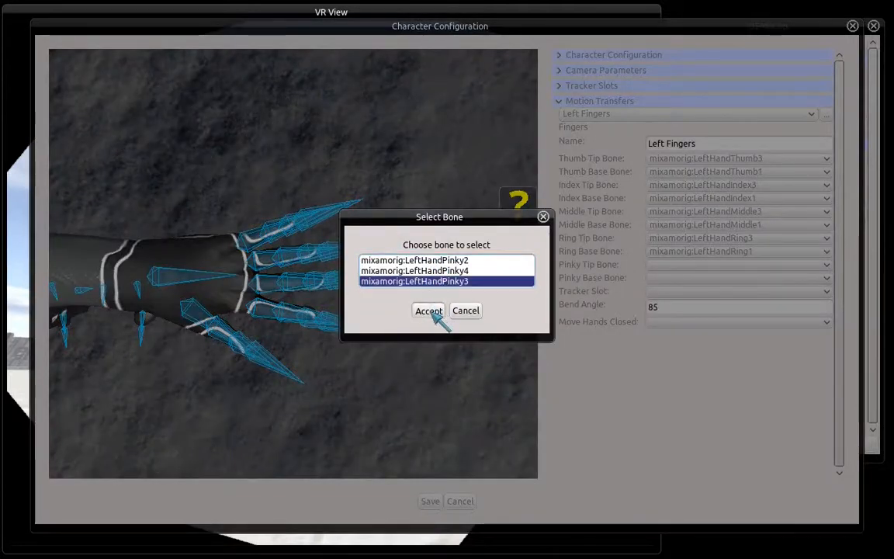
left_click(428, 311)
left_click(582, 278)
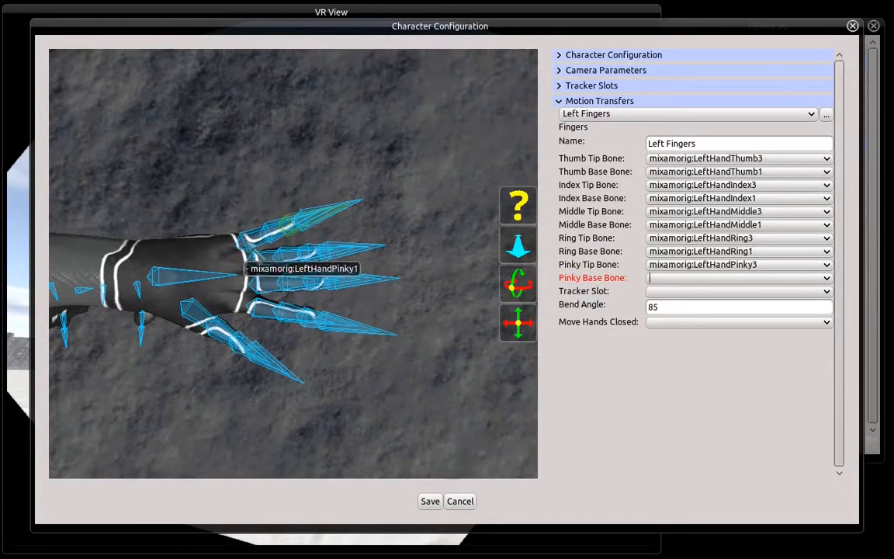
left_click(242, 241)
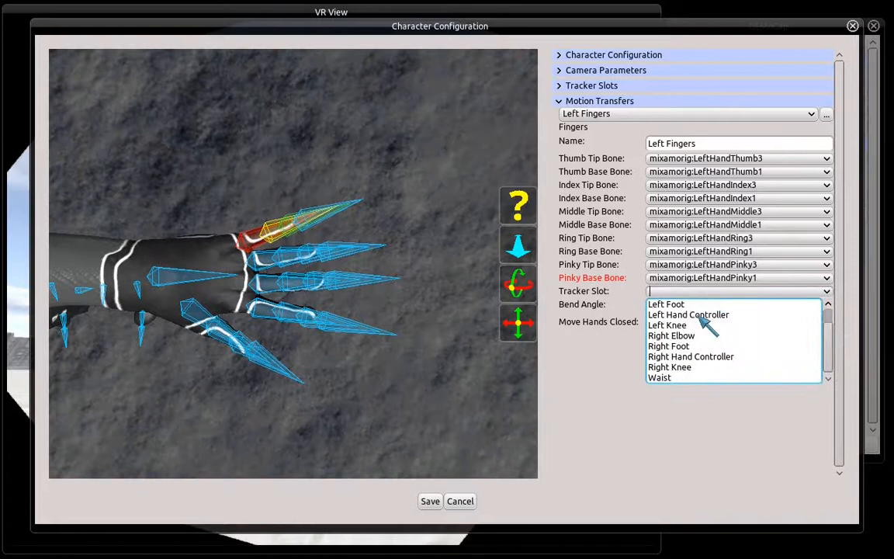
- Set the Left Fingers transfer's Tracker Slot to Left Hand Controller and its Move Hands Closed to hand closed
left_click(689, 314)
left_click(699, 321)
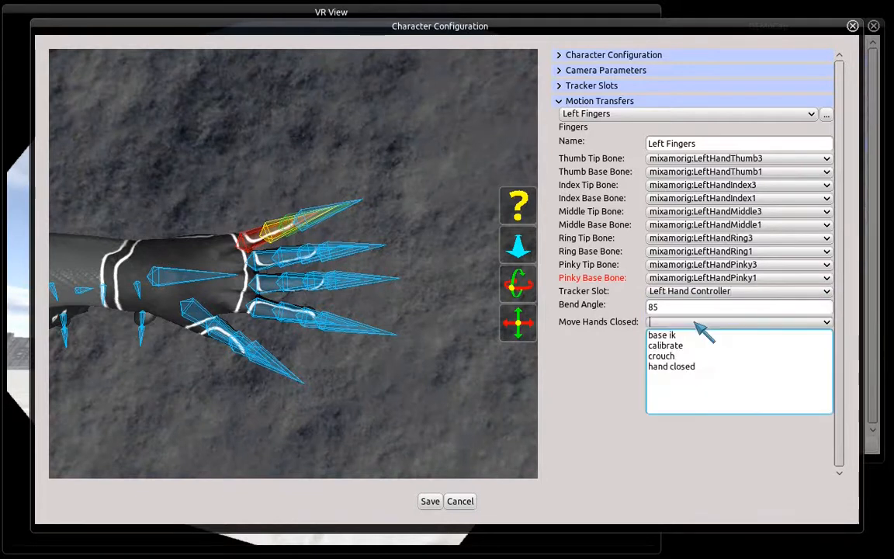
left_click(684, 366)
- Review the settings of the Automatic Human and Right Fingers motion transfers with the whole character in view
middle_click_drag(258, 224, 244, 450)
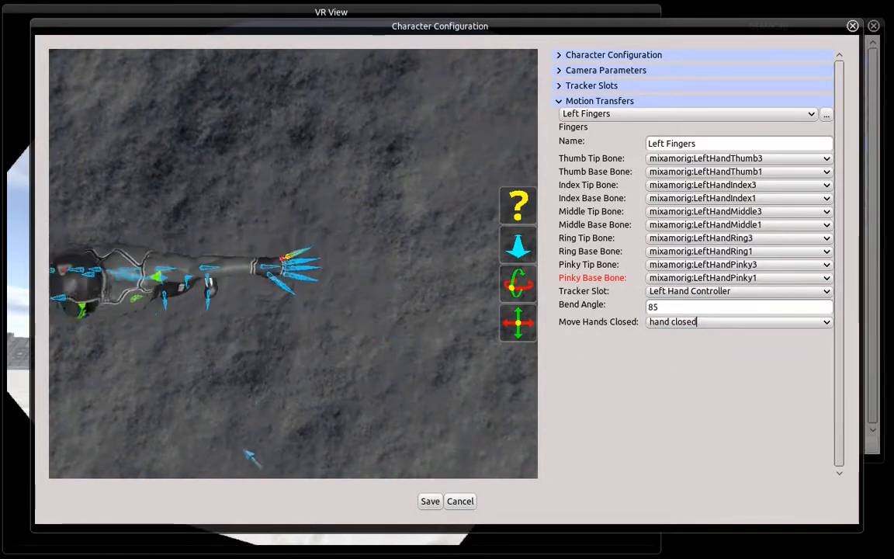
middle_click_drag(218, 355, 447, 347)
middle_click_drag(409, 291, 367, 159)
middle_click_drag(369, 332, 339, 334)
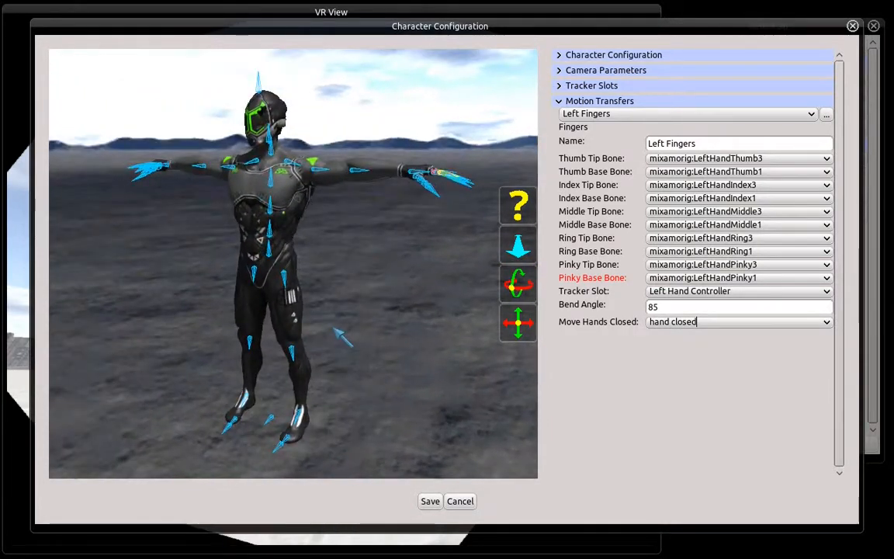
left_click(602, 113)
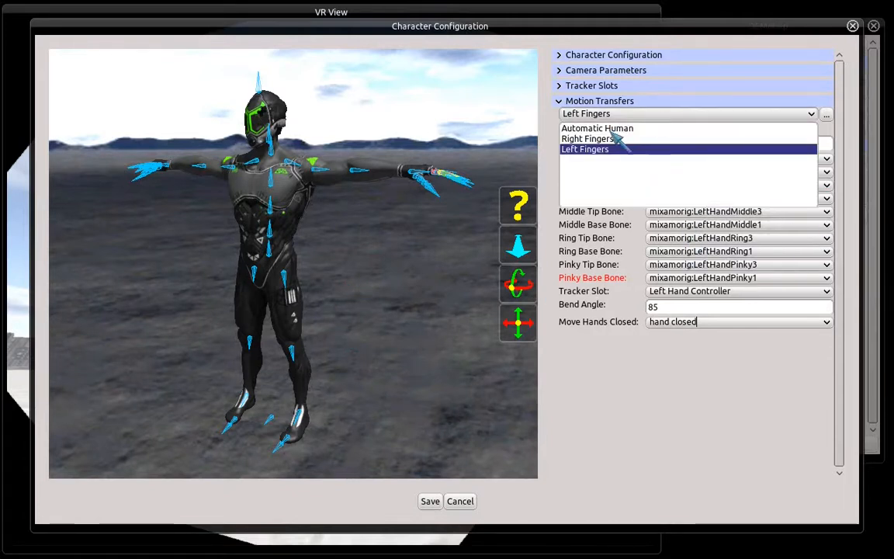
left_click(612, 129)
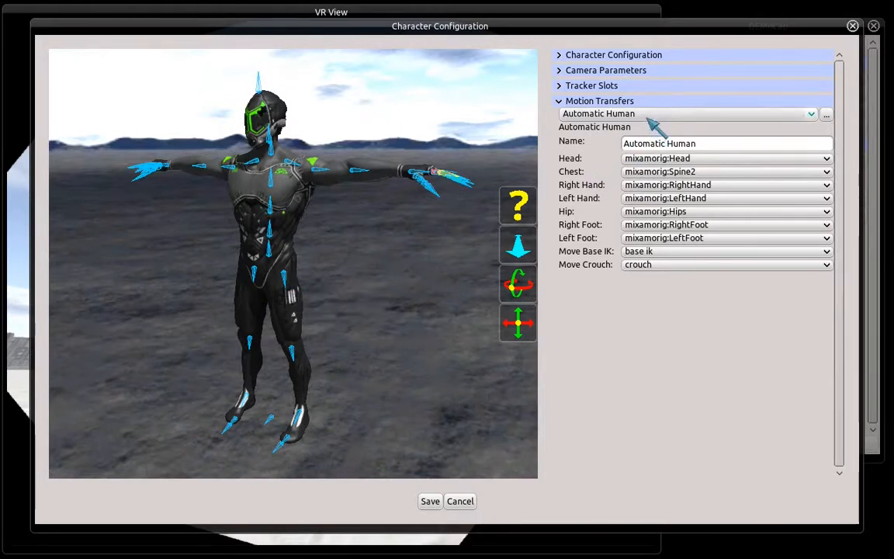
left_click(593, 114)
left_click(630, 137)
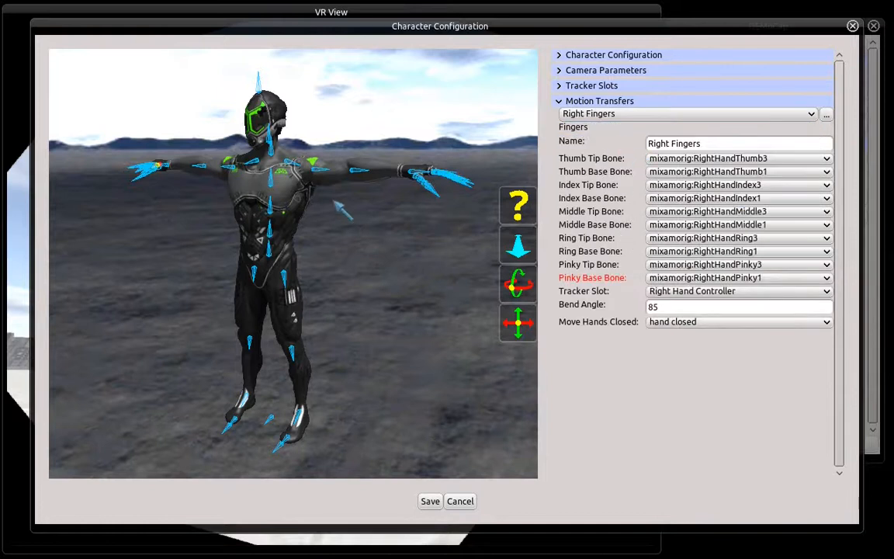